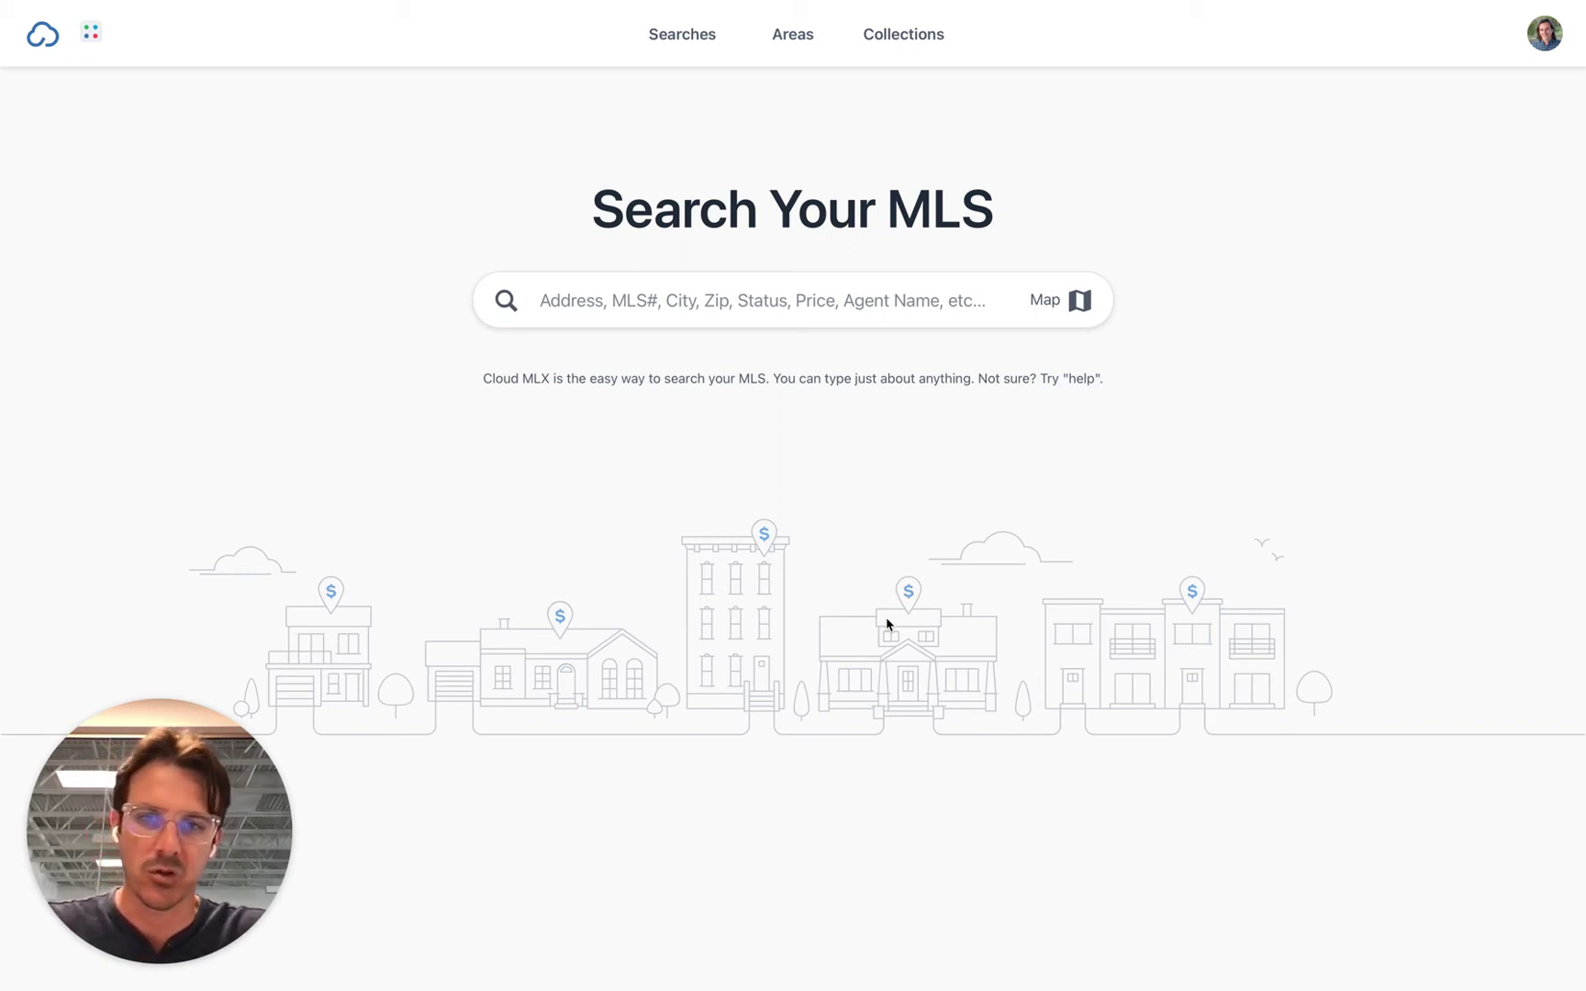
Start an MLS search for the city of Boulder and limit it to the Condominium property type.
left_click(692, 307)
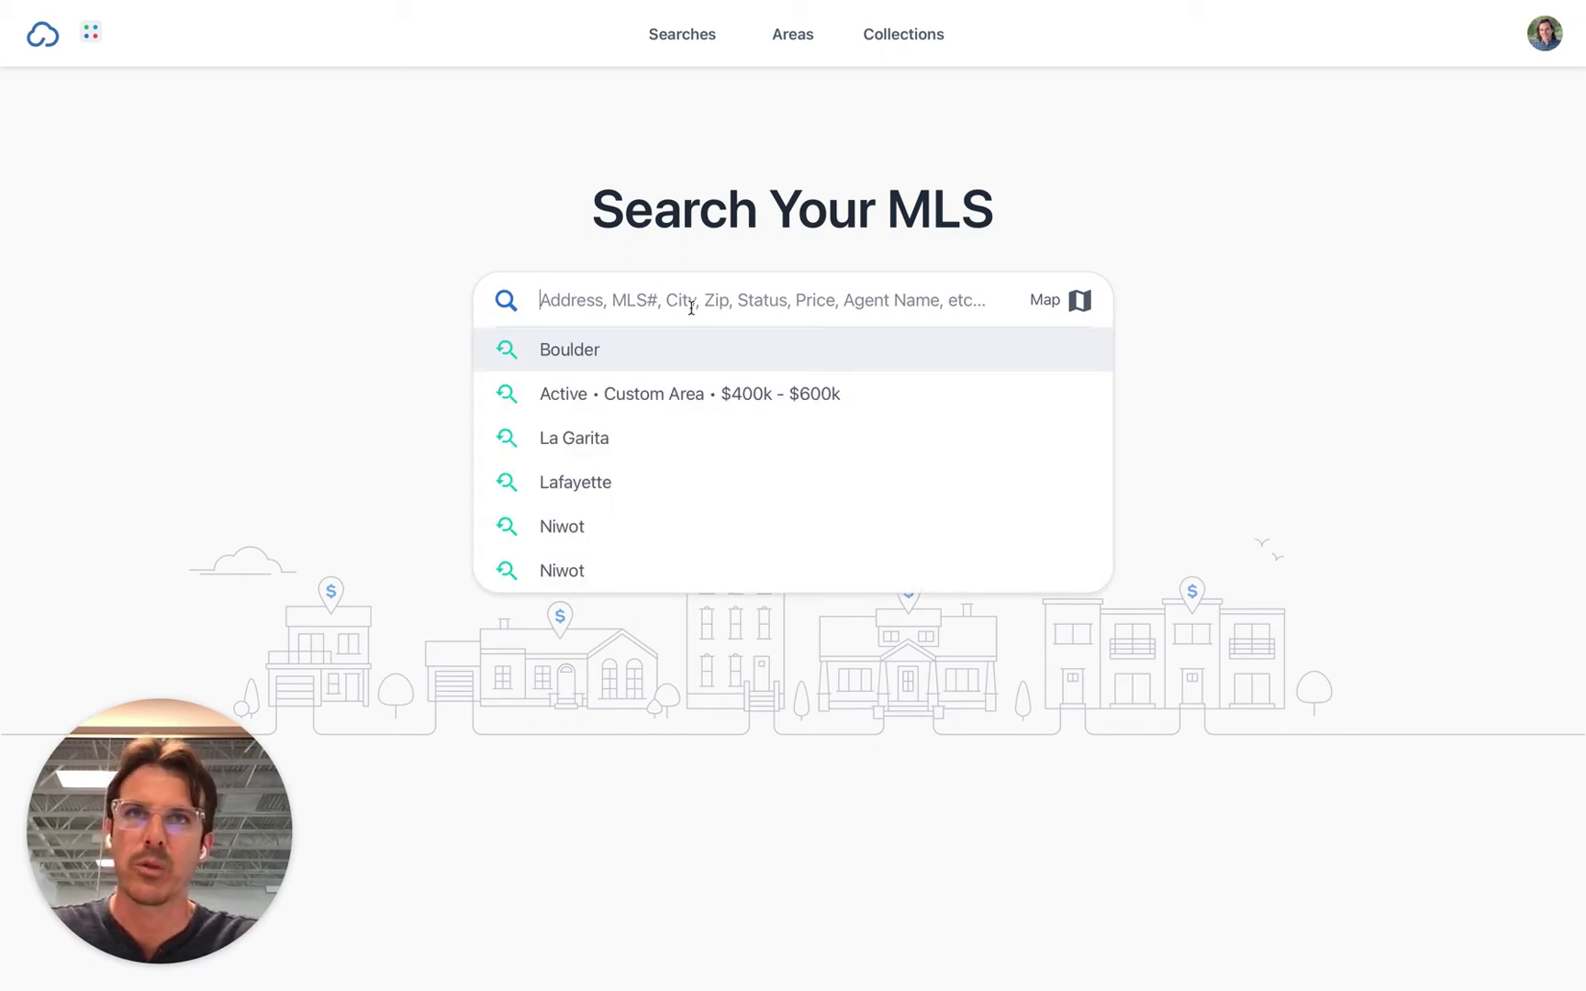
type("boulder")
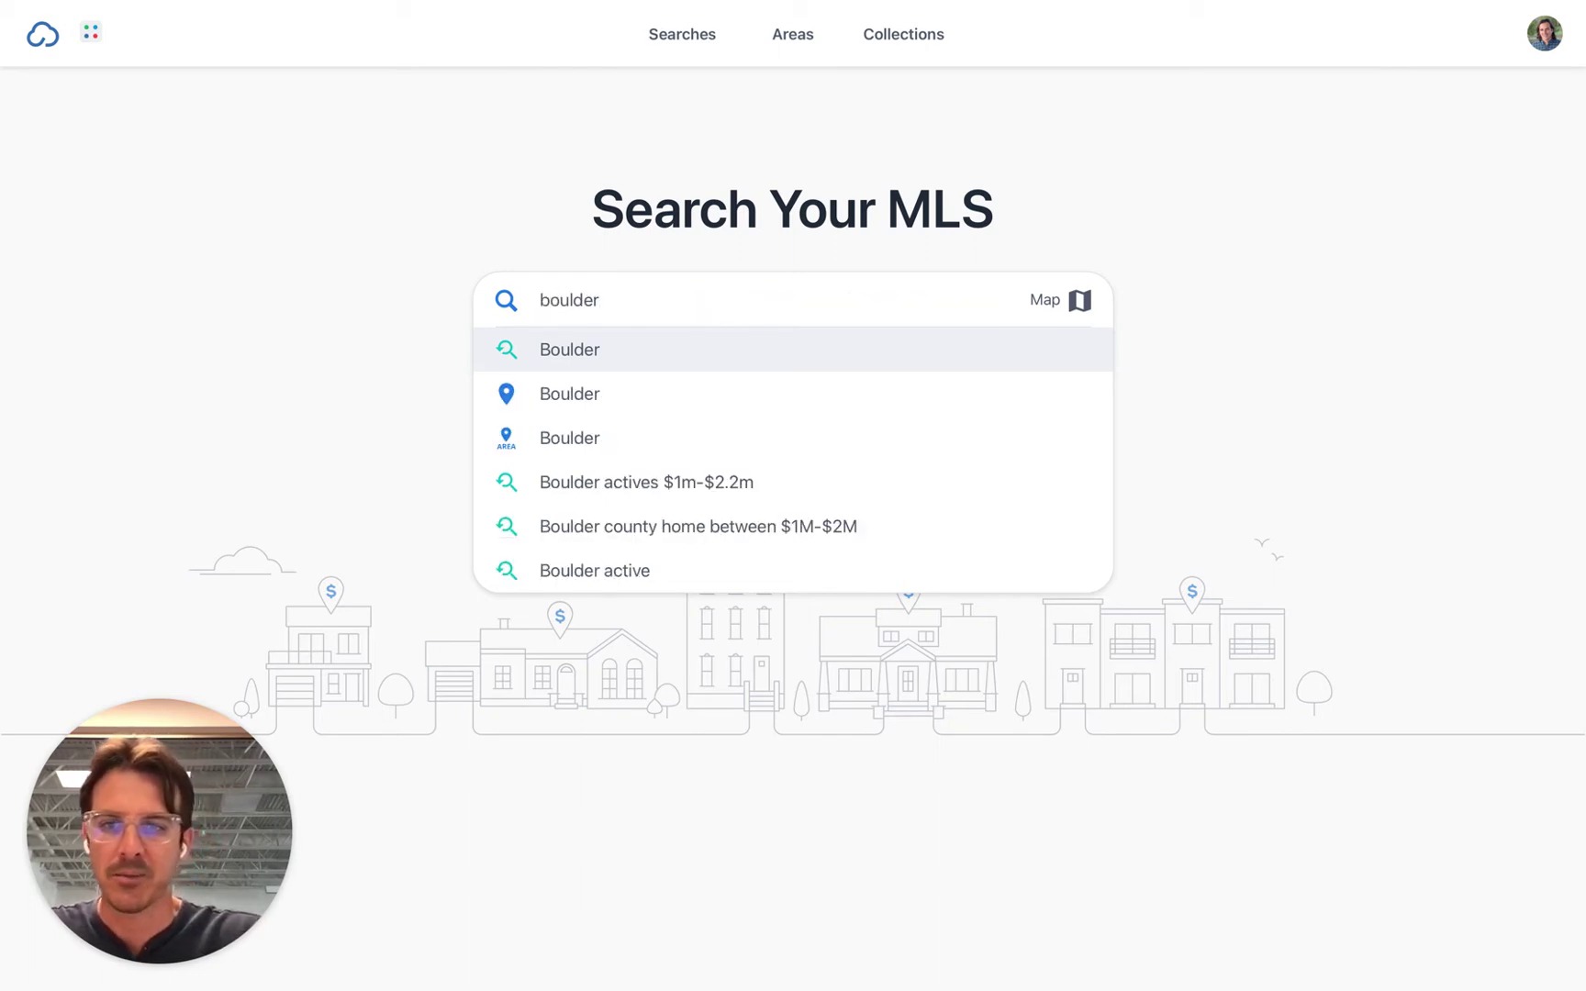
key("Down")
key("Return")
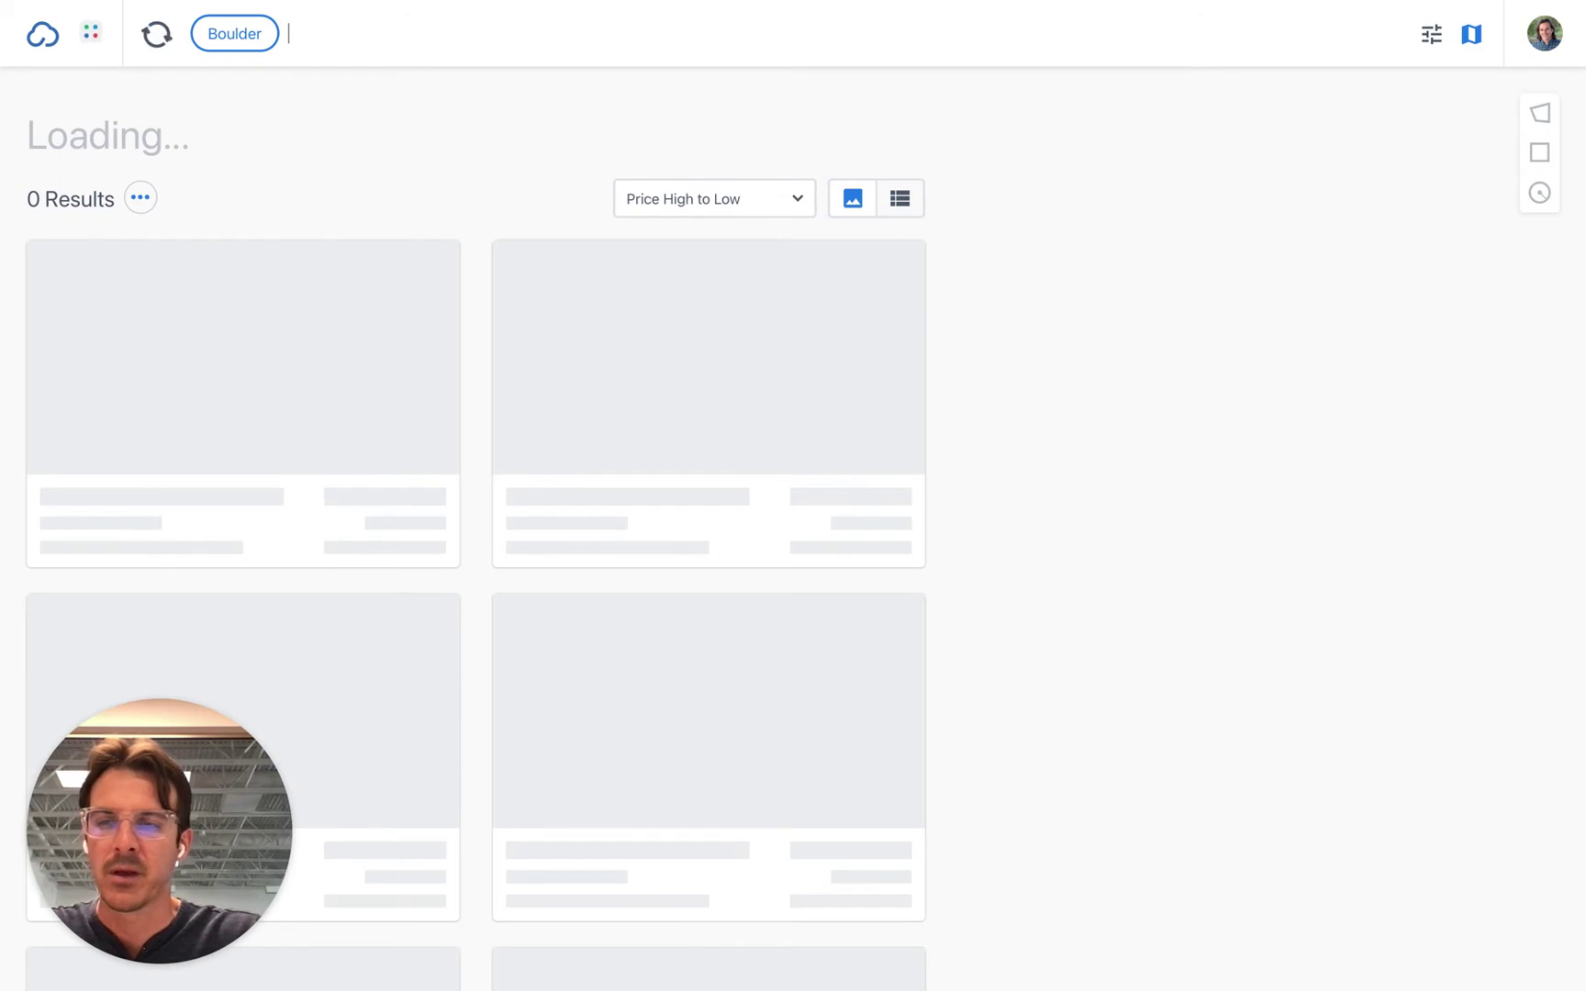
type("condo")
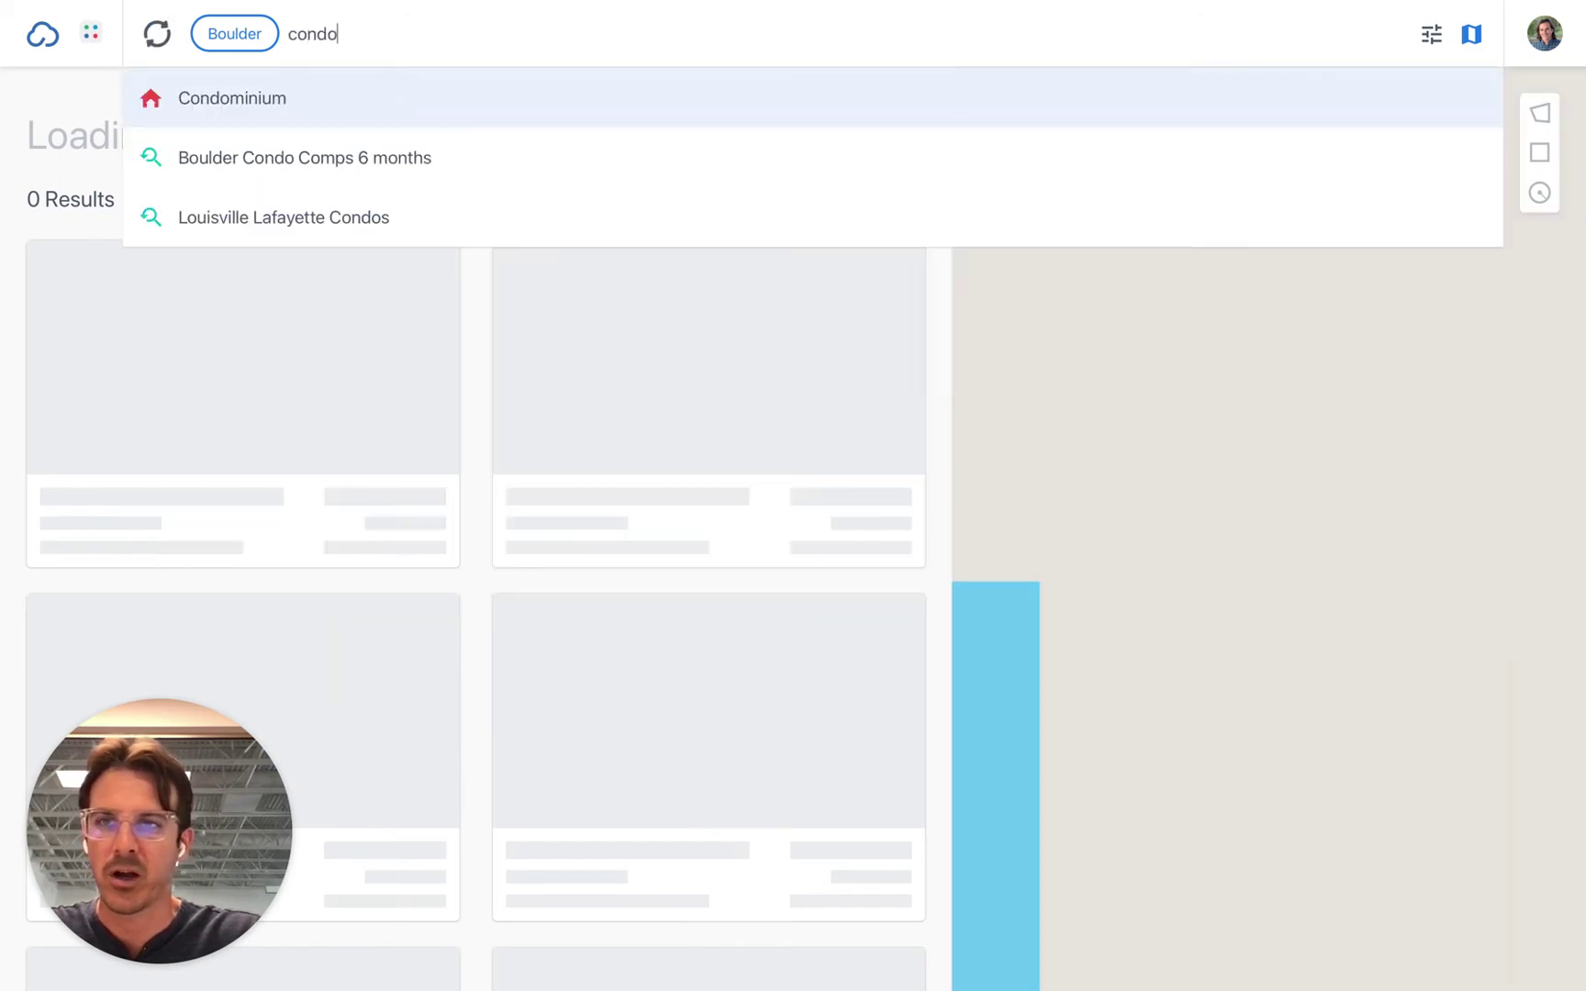
key("Return")
Narrow the search to Closed listings from 6 months back priced between $400k and $600k.
type("clos")
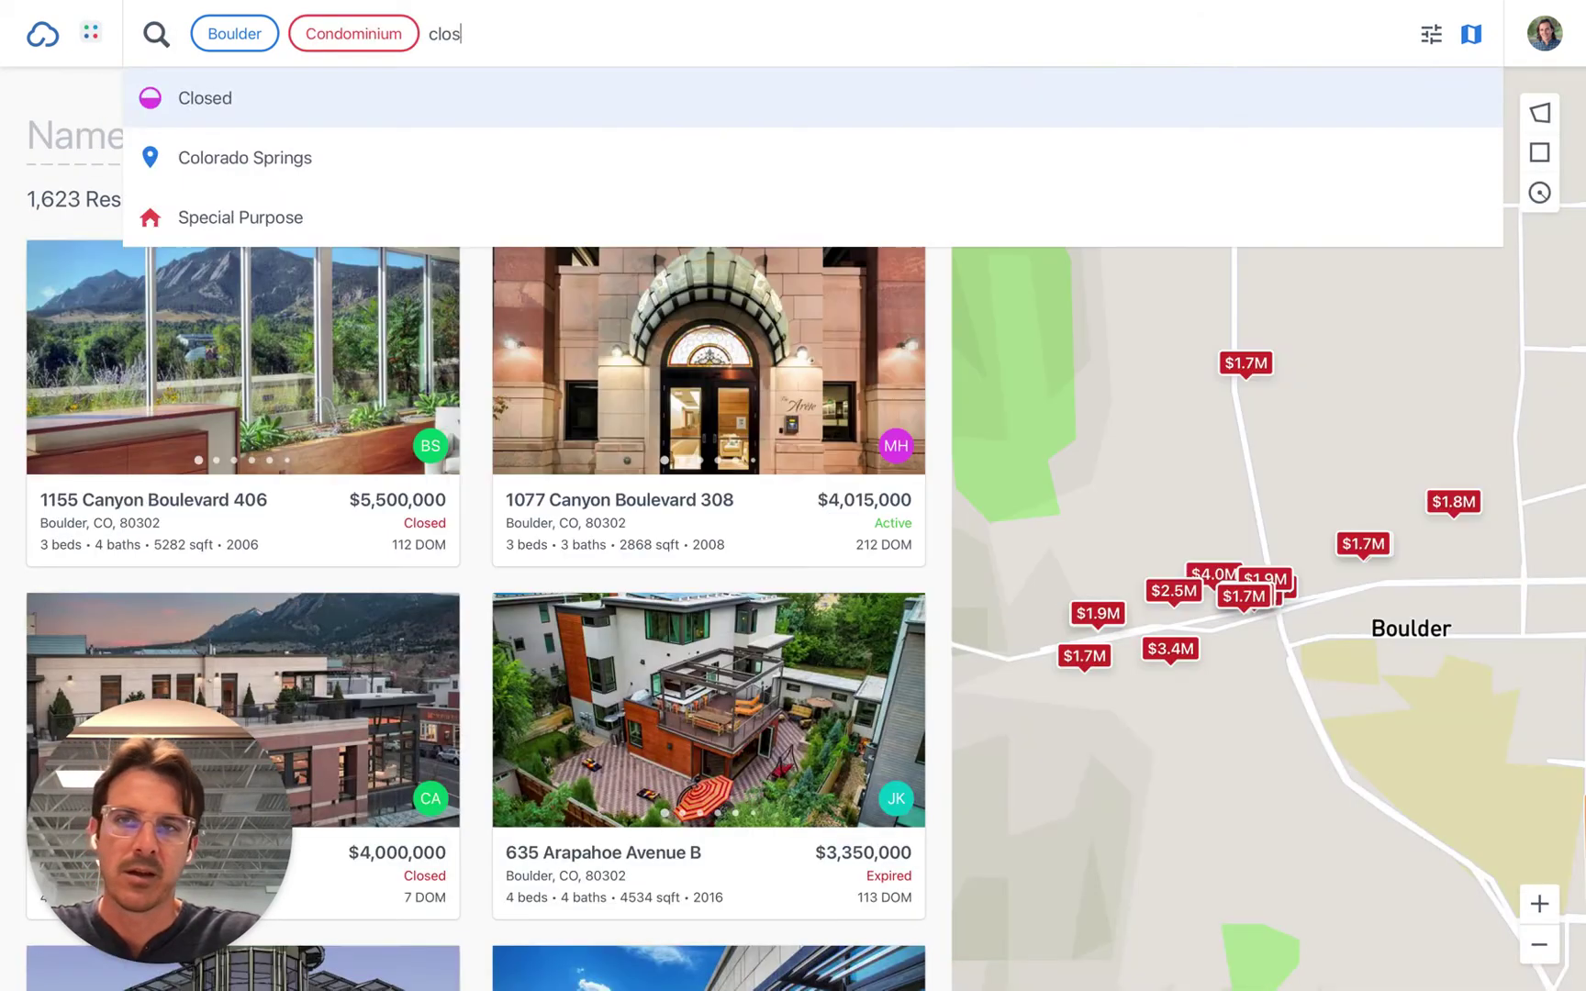
type("ed")
key("Return")
type("6months")
key("Return")
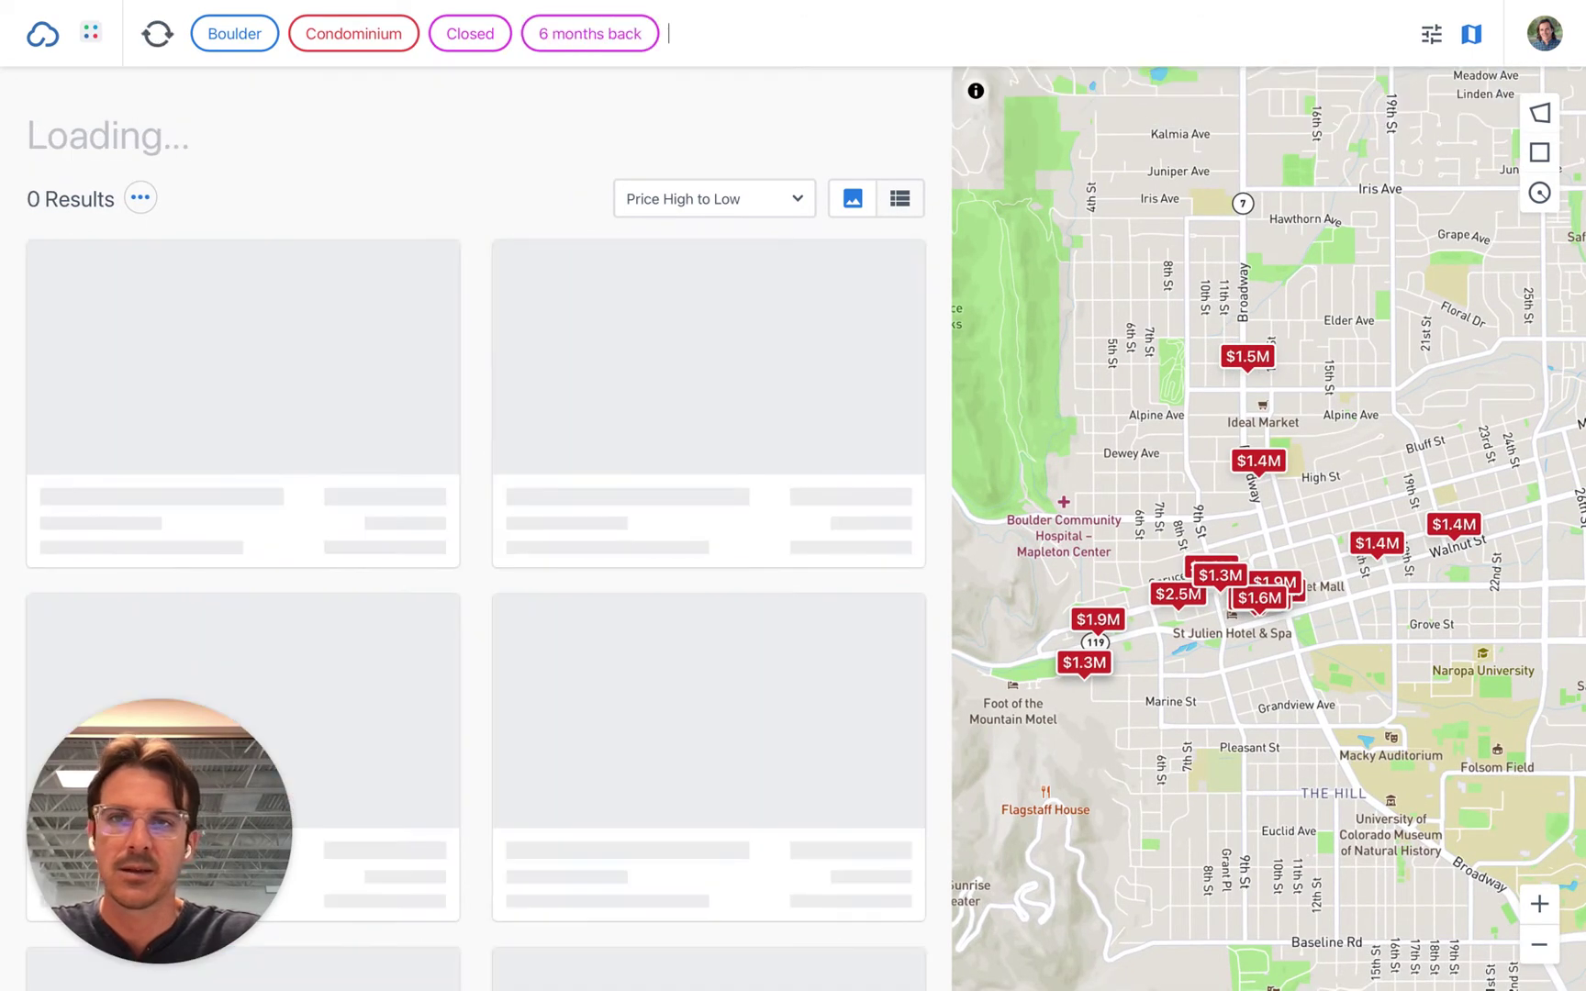
type("$400k-600k")
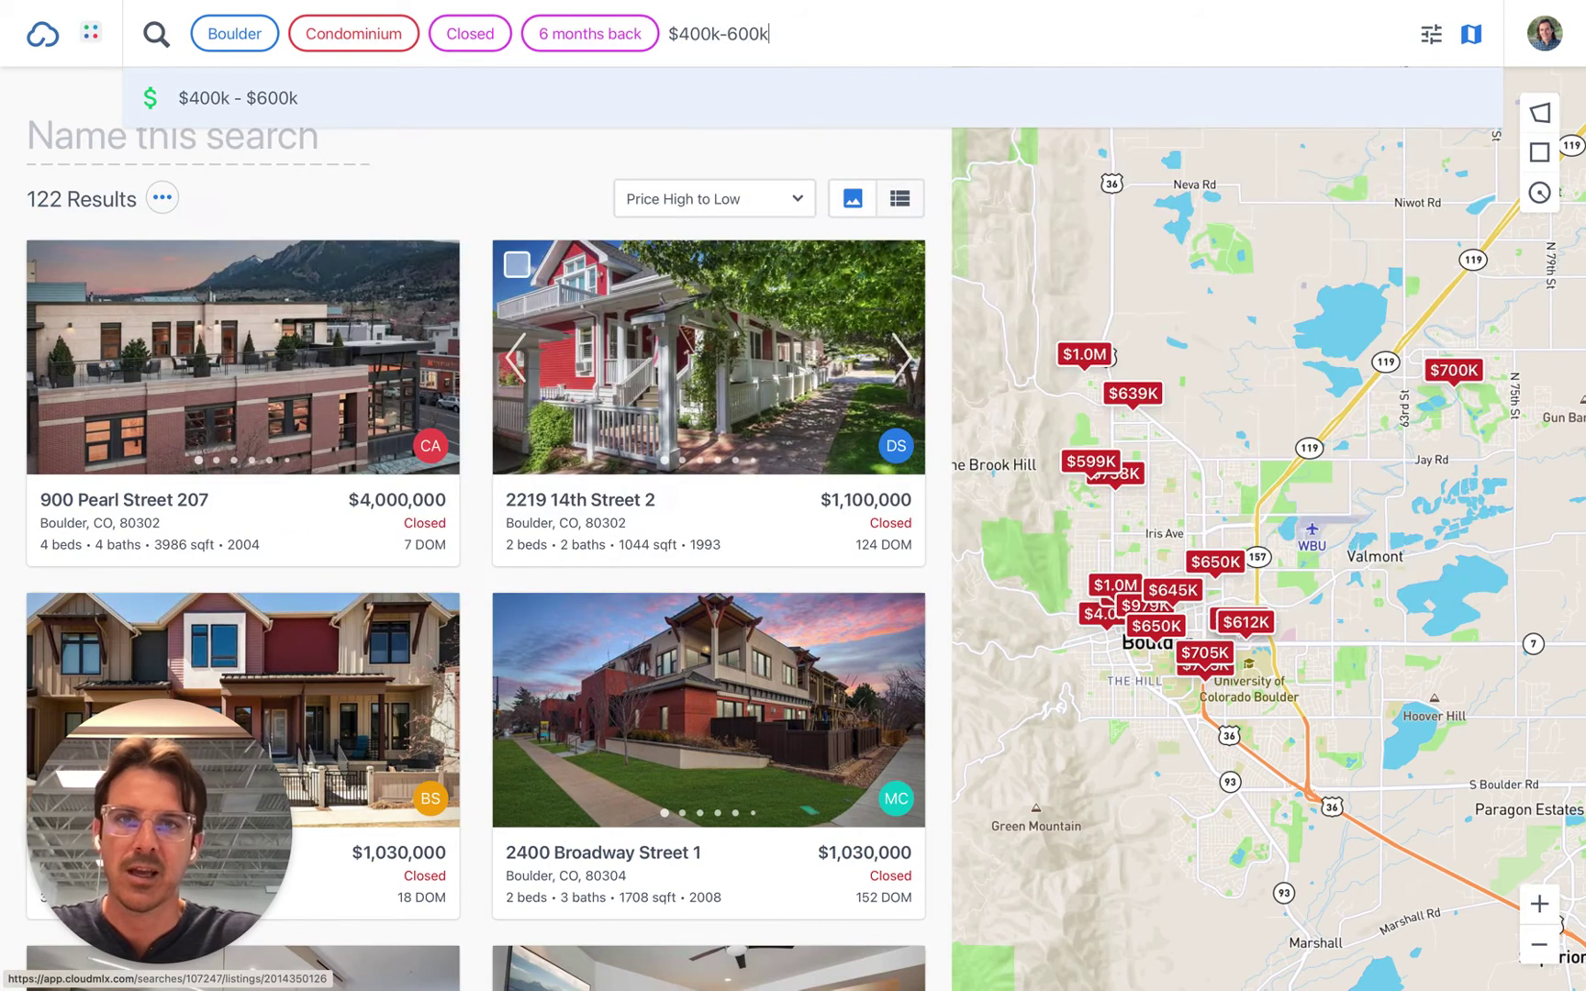
key("Return")
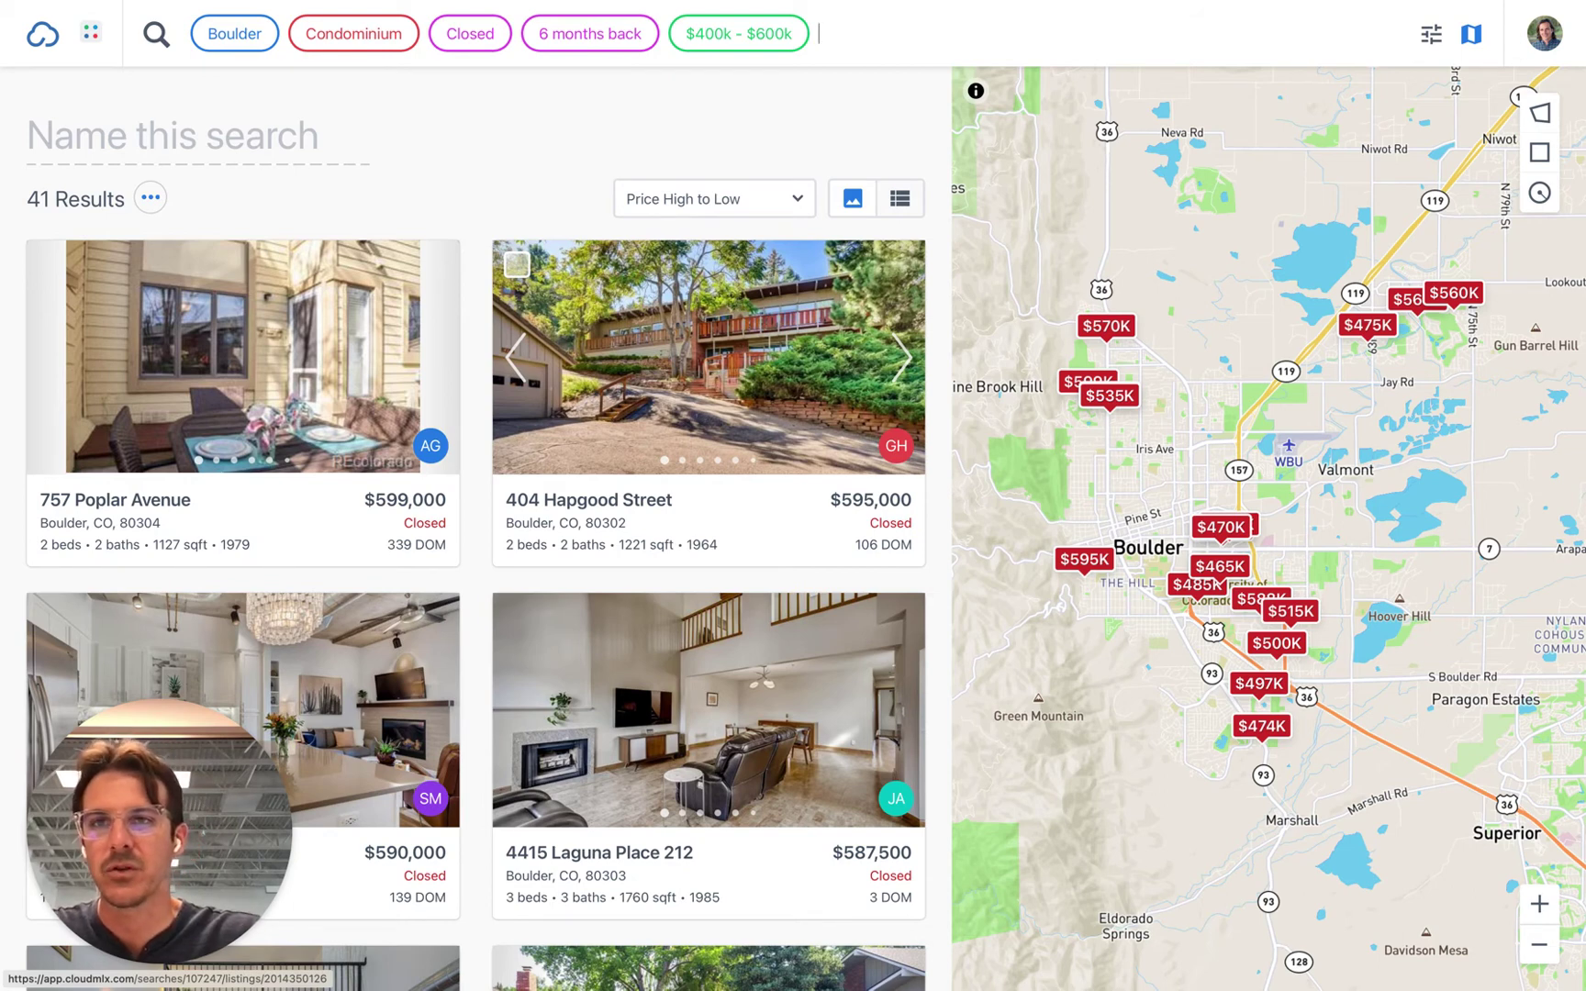
Name the search "Boulder condo comps 6 months".
left_click(69, 152)
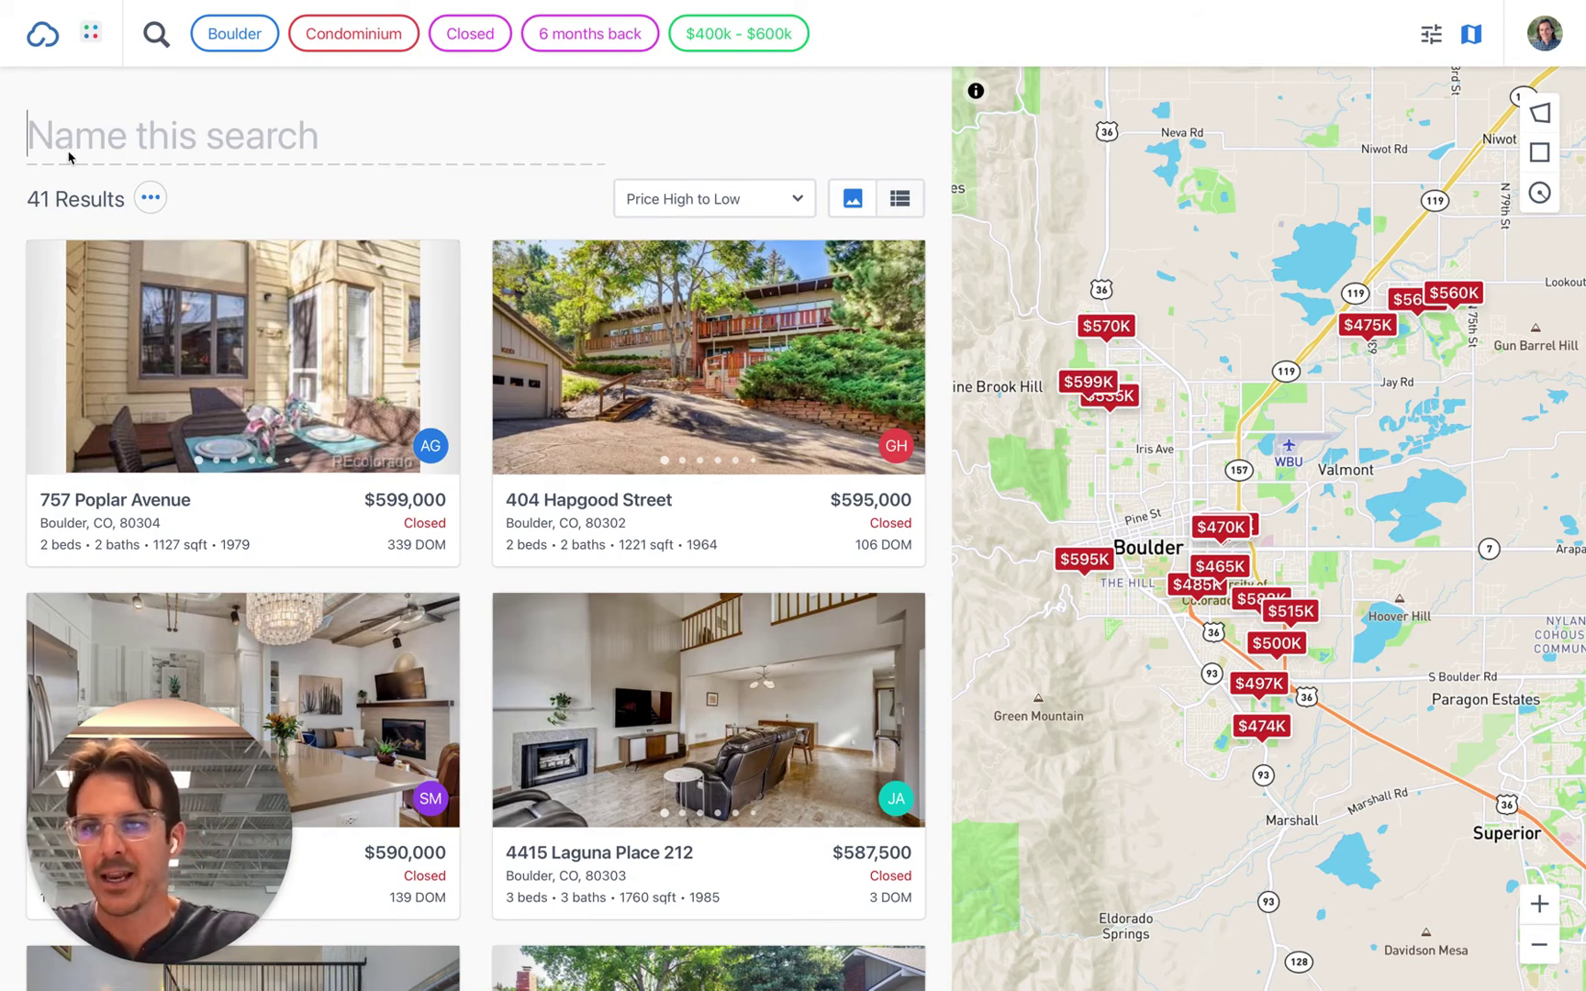
type("Boulder ")
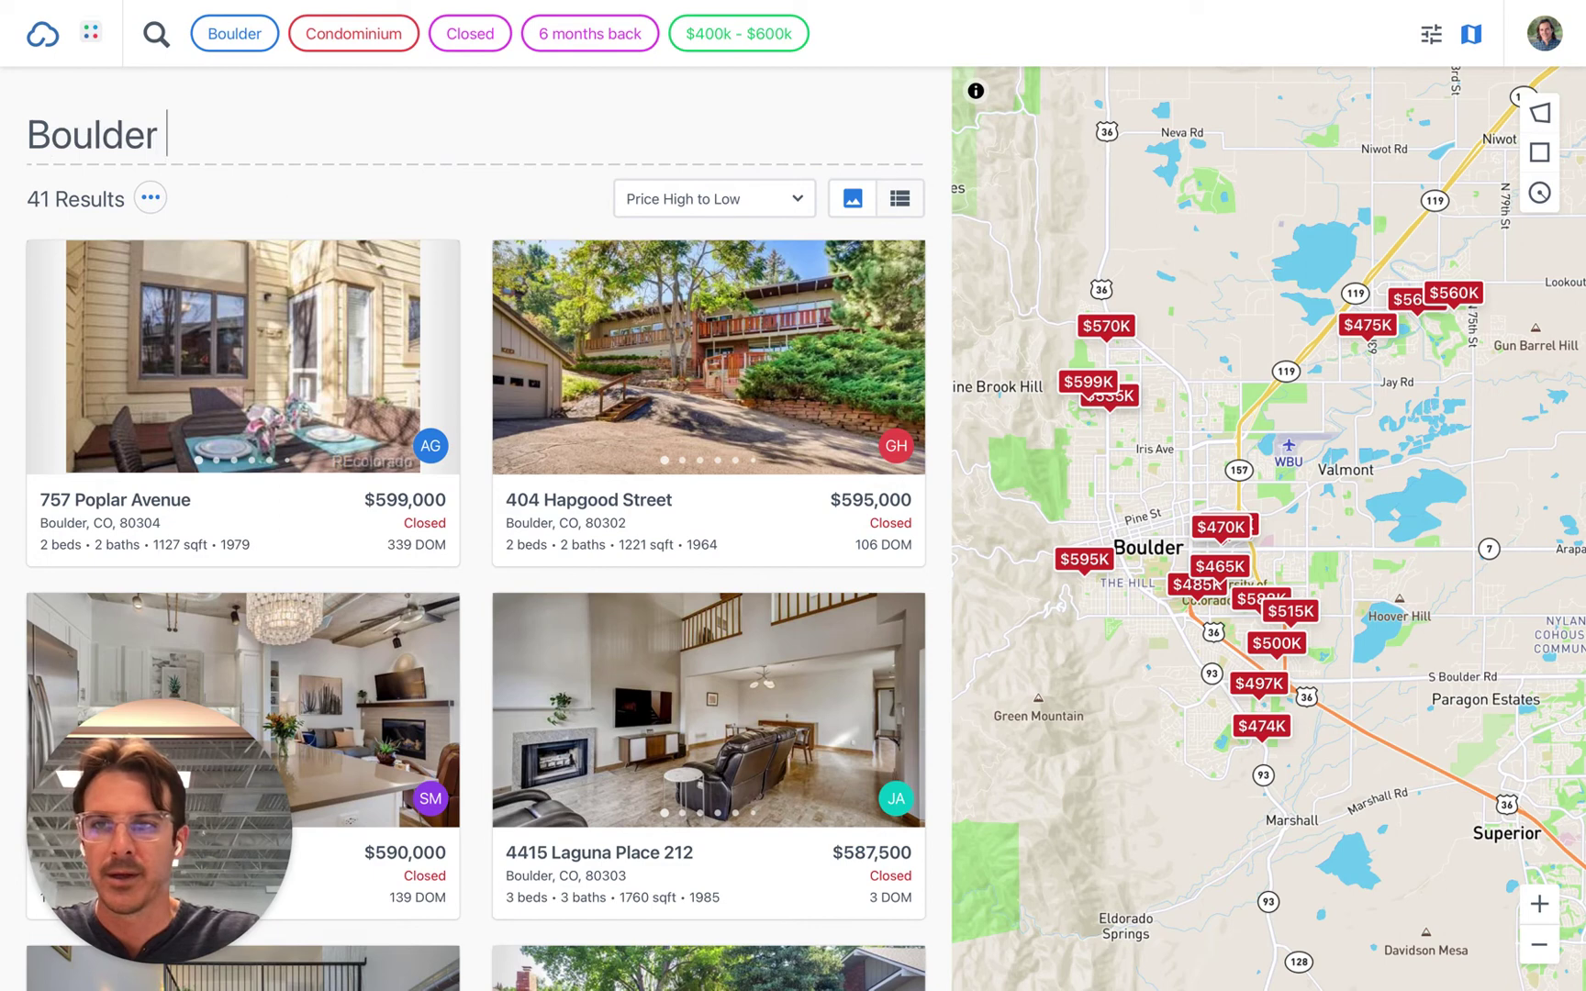
type("condos")
key("BackSpace")
type("comps")
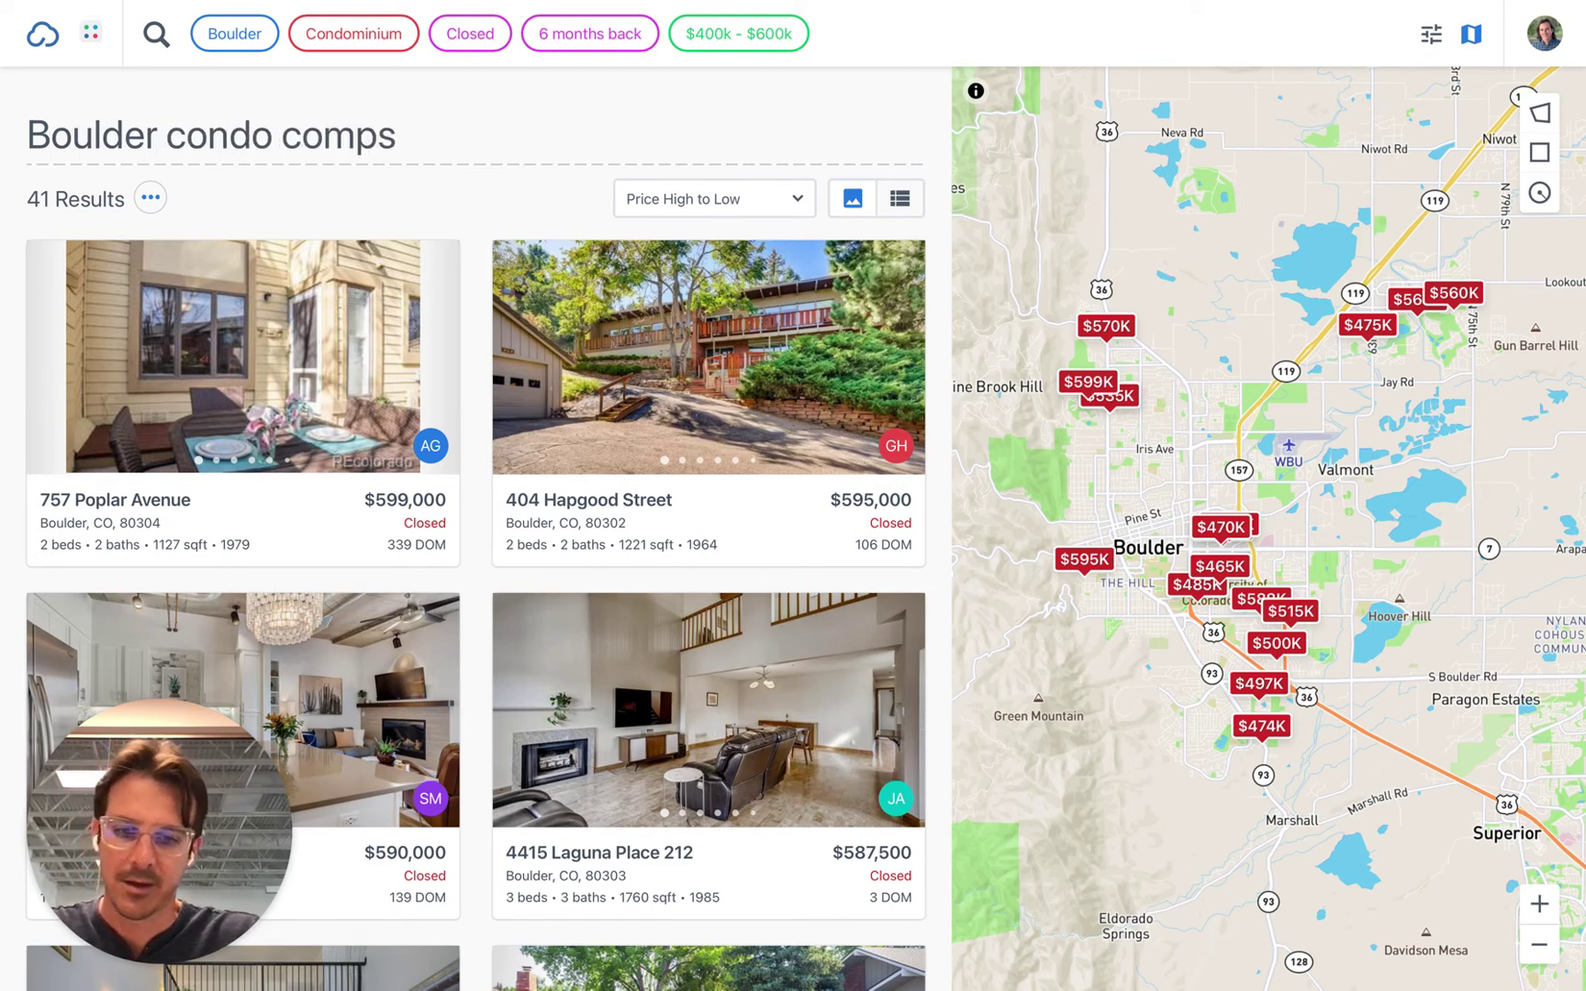
type(" 6 months")
key("Return")
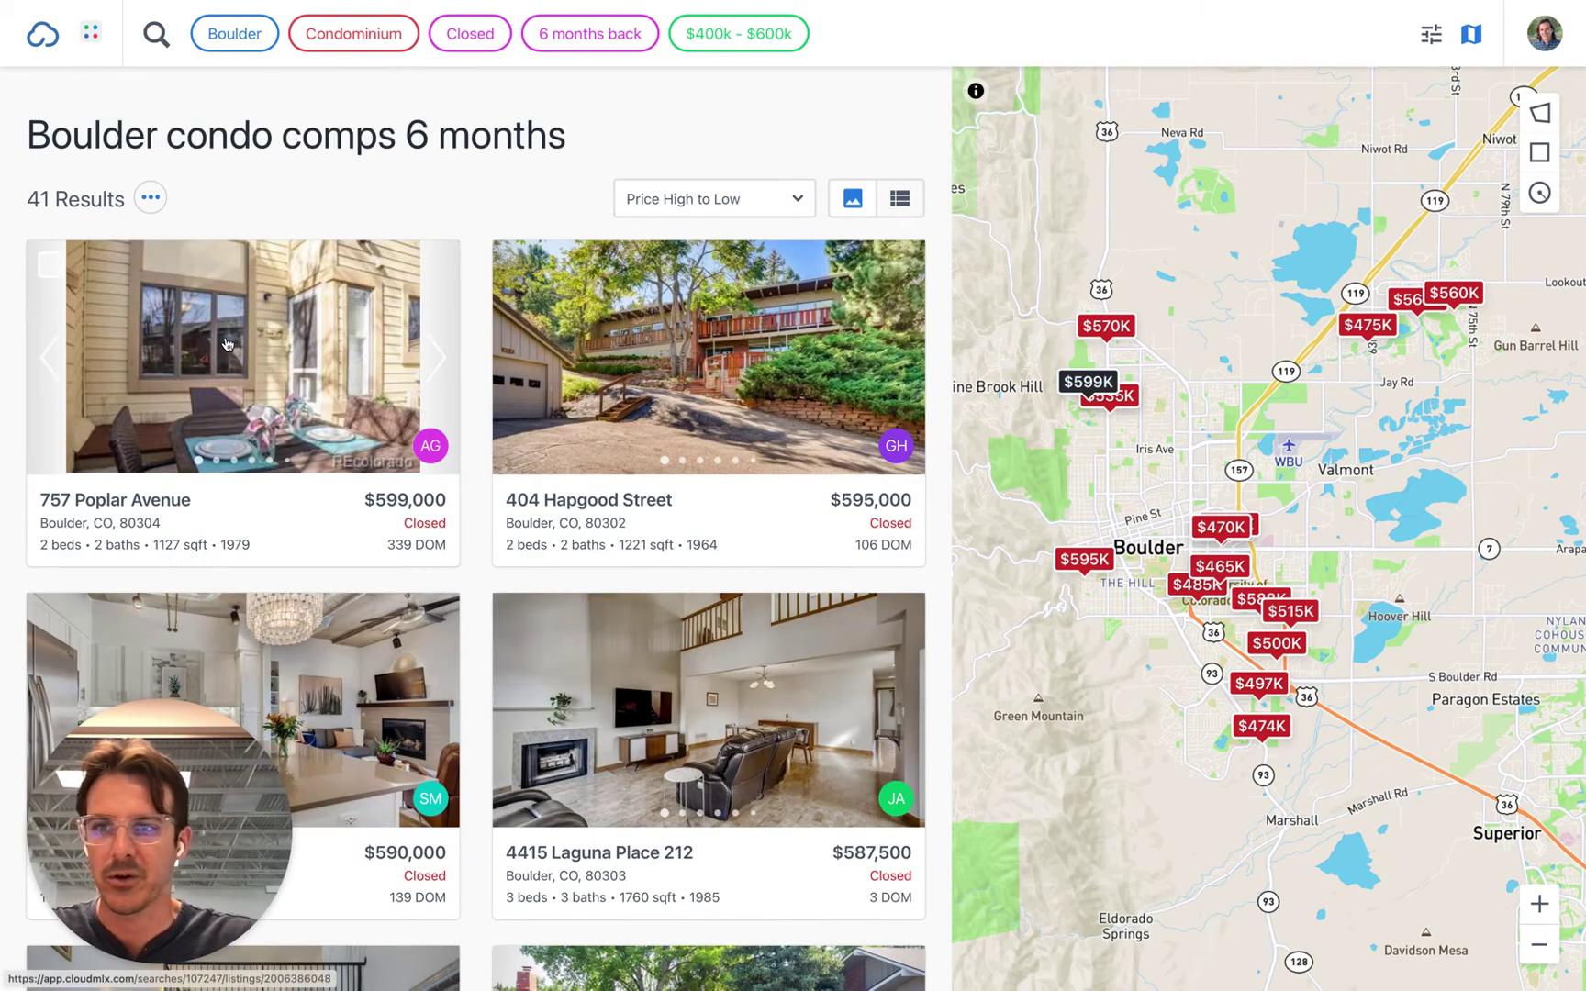
Review the sharing and printing actions offered for the whole set of results.
left_click(147, 203)
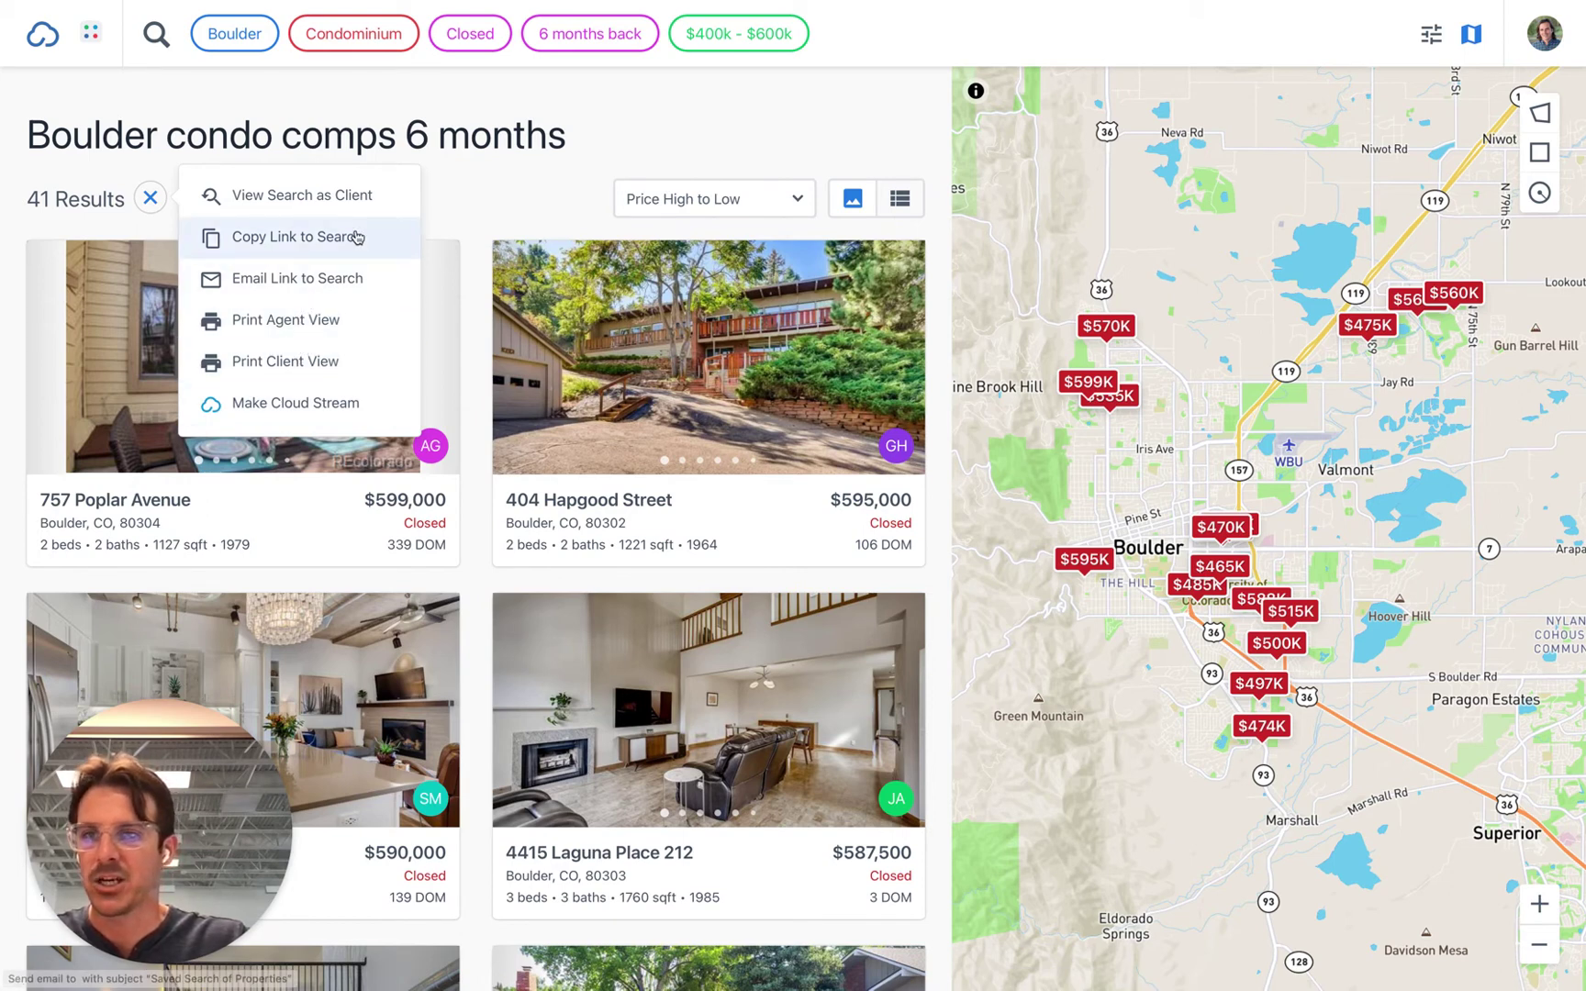
left_click(569, 95)
Select the $590,000, $587,500 and $565,000 condo listings and review the actions offered for the selection.
scroll(530, 407, "down", 2)
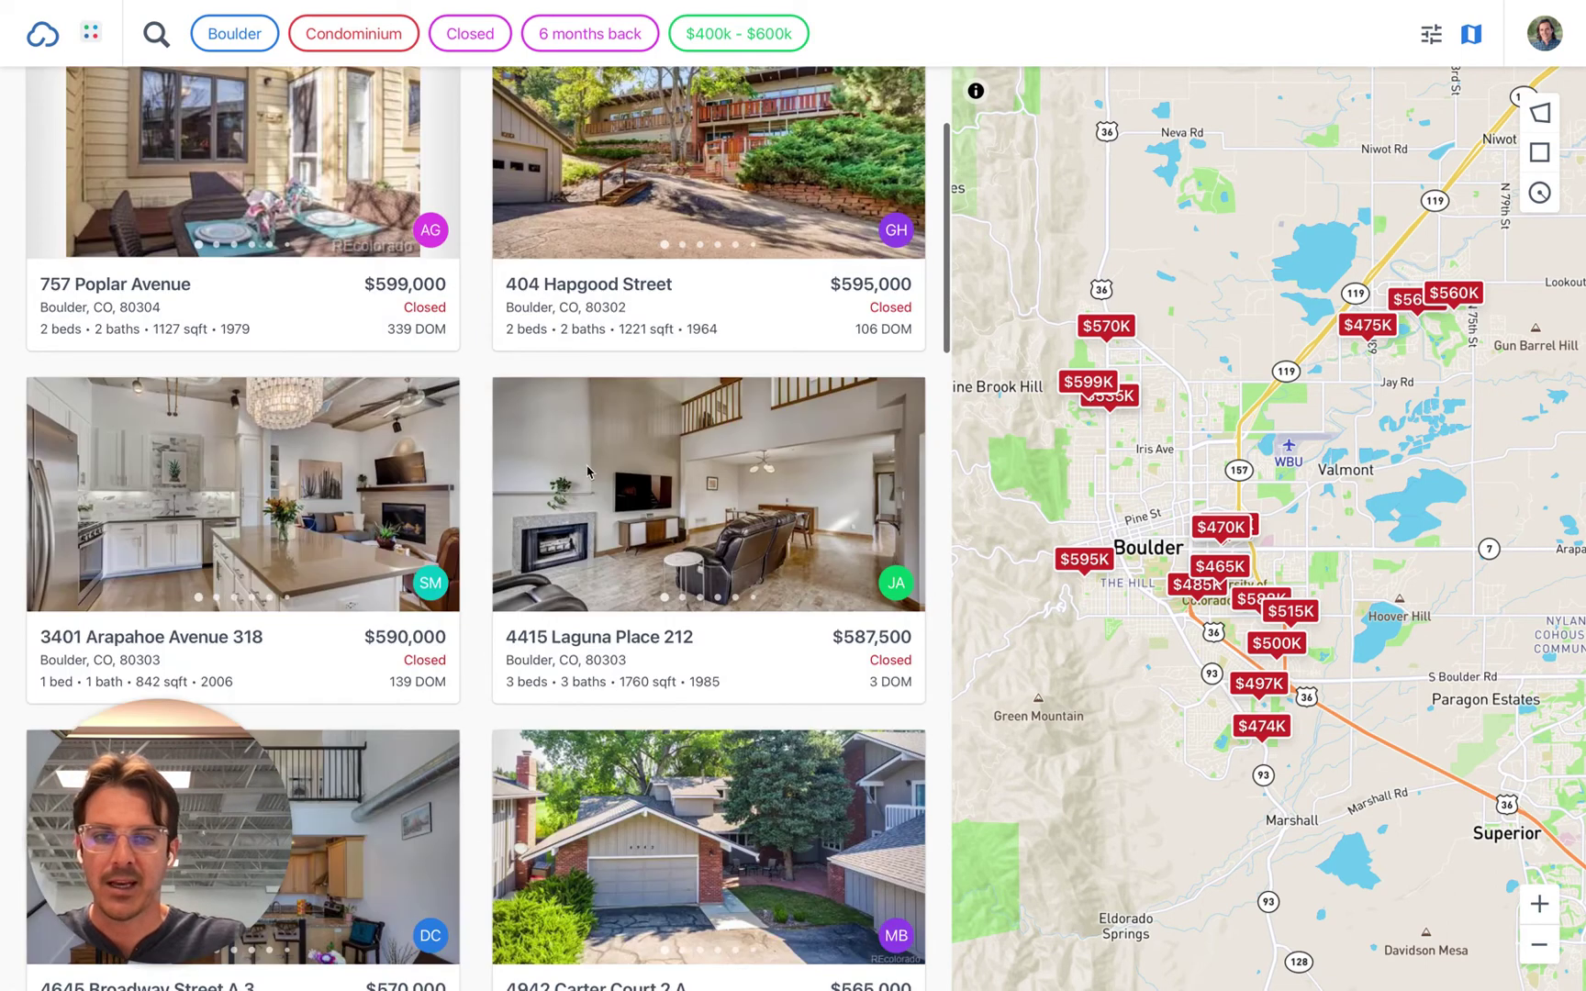
left_click(517, 401)
left_click(50, 401)
left_click(517, 754)
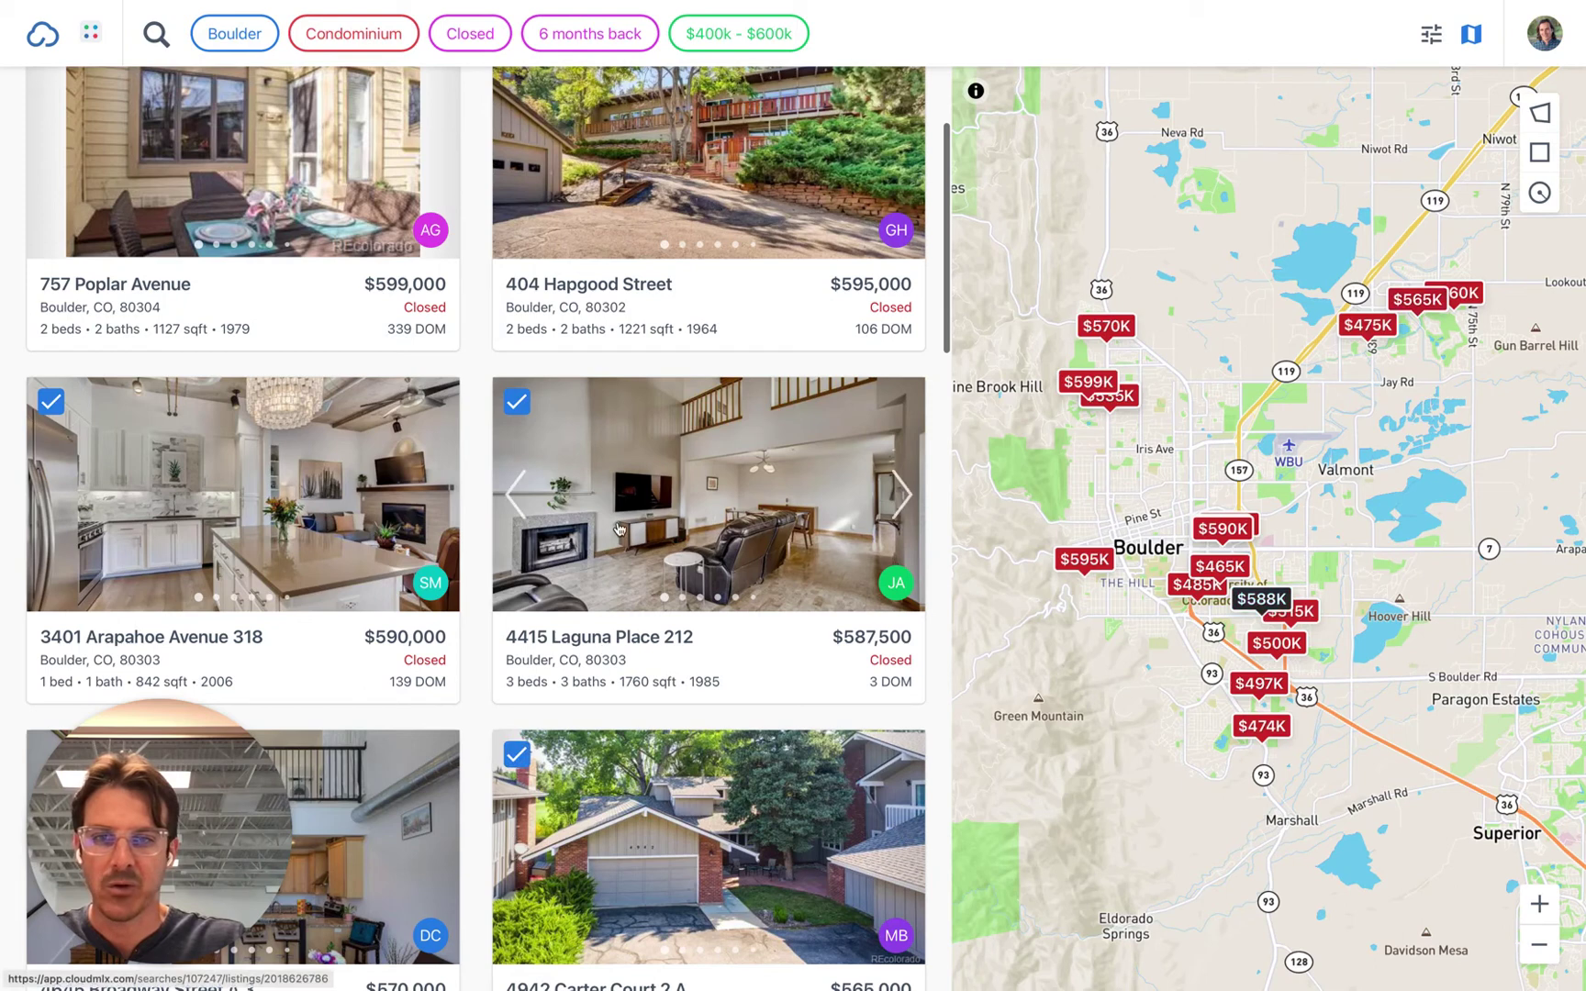
scroll(620, 529, "up", 2)
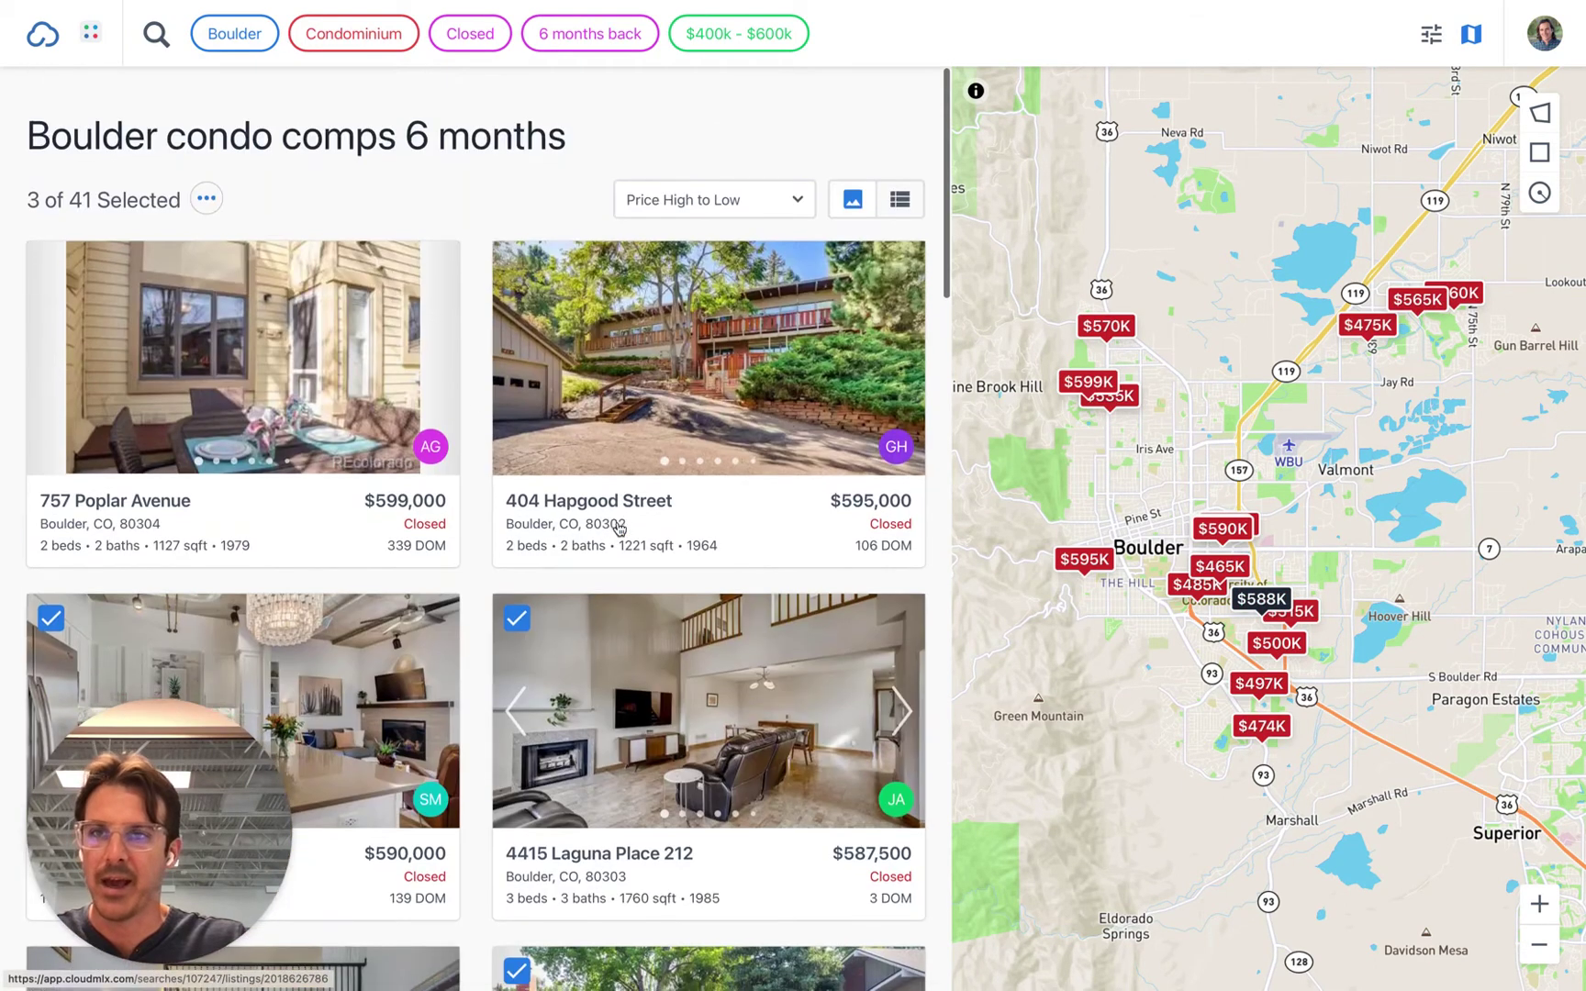
left_click(206, 197)
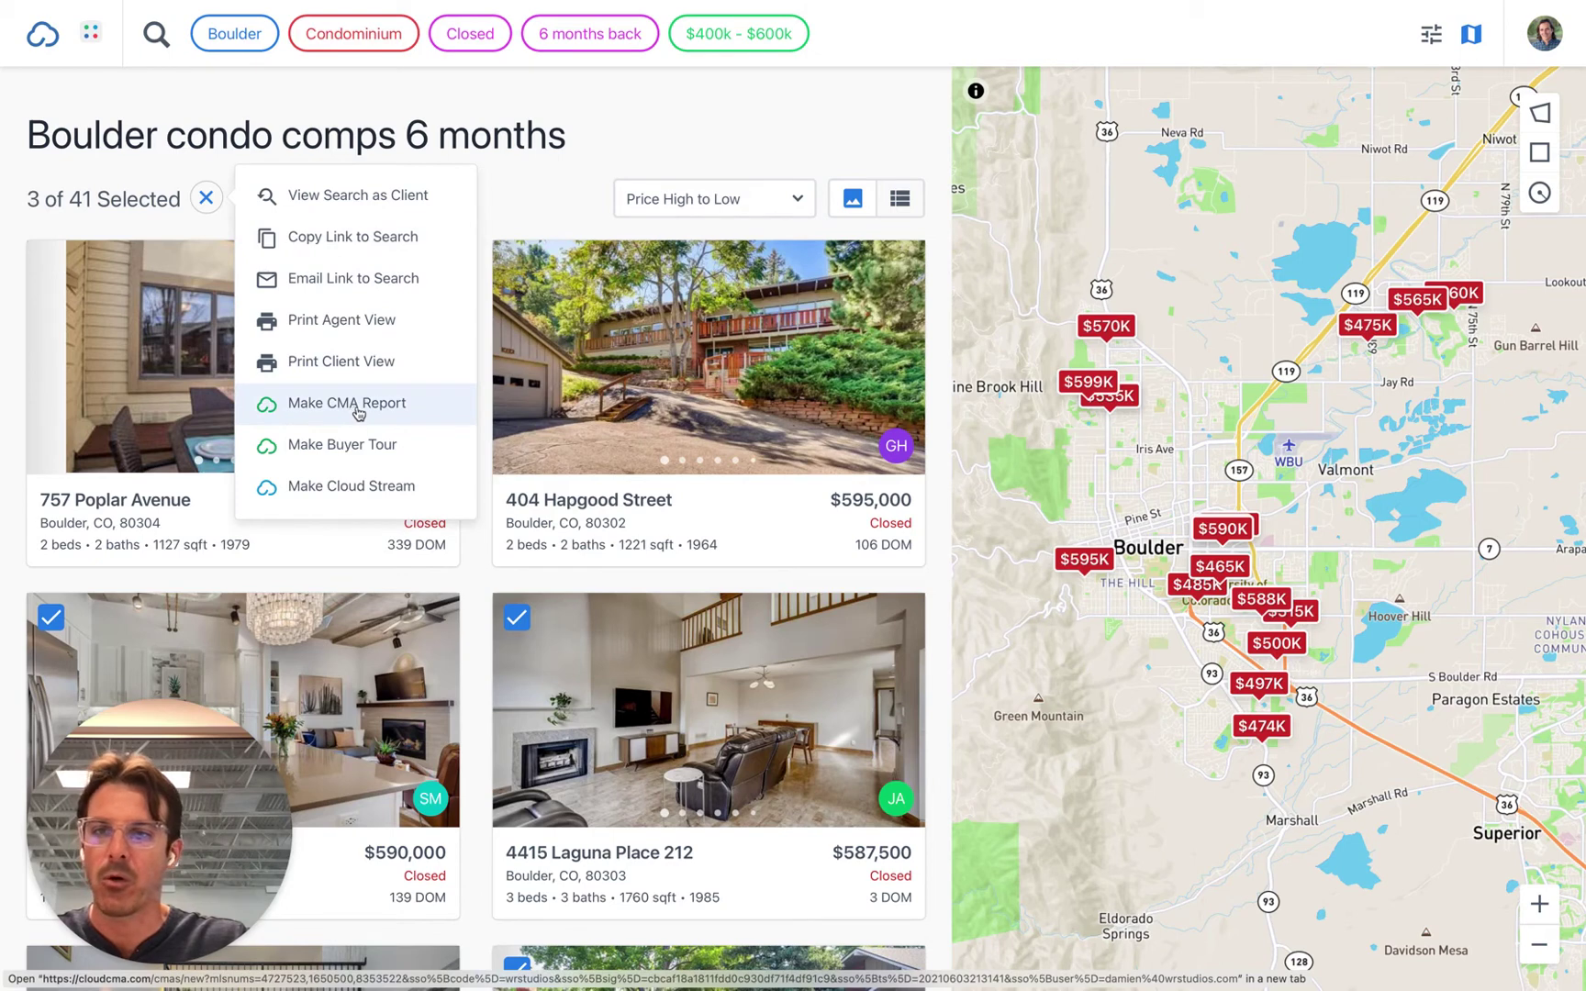
left_click(595, 135)
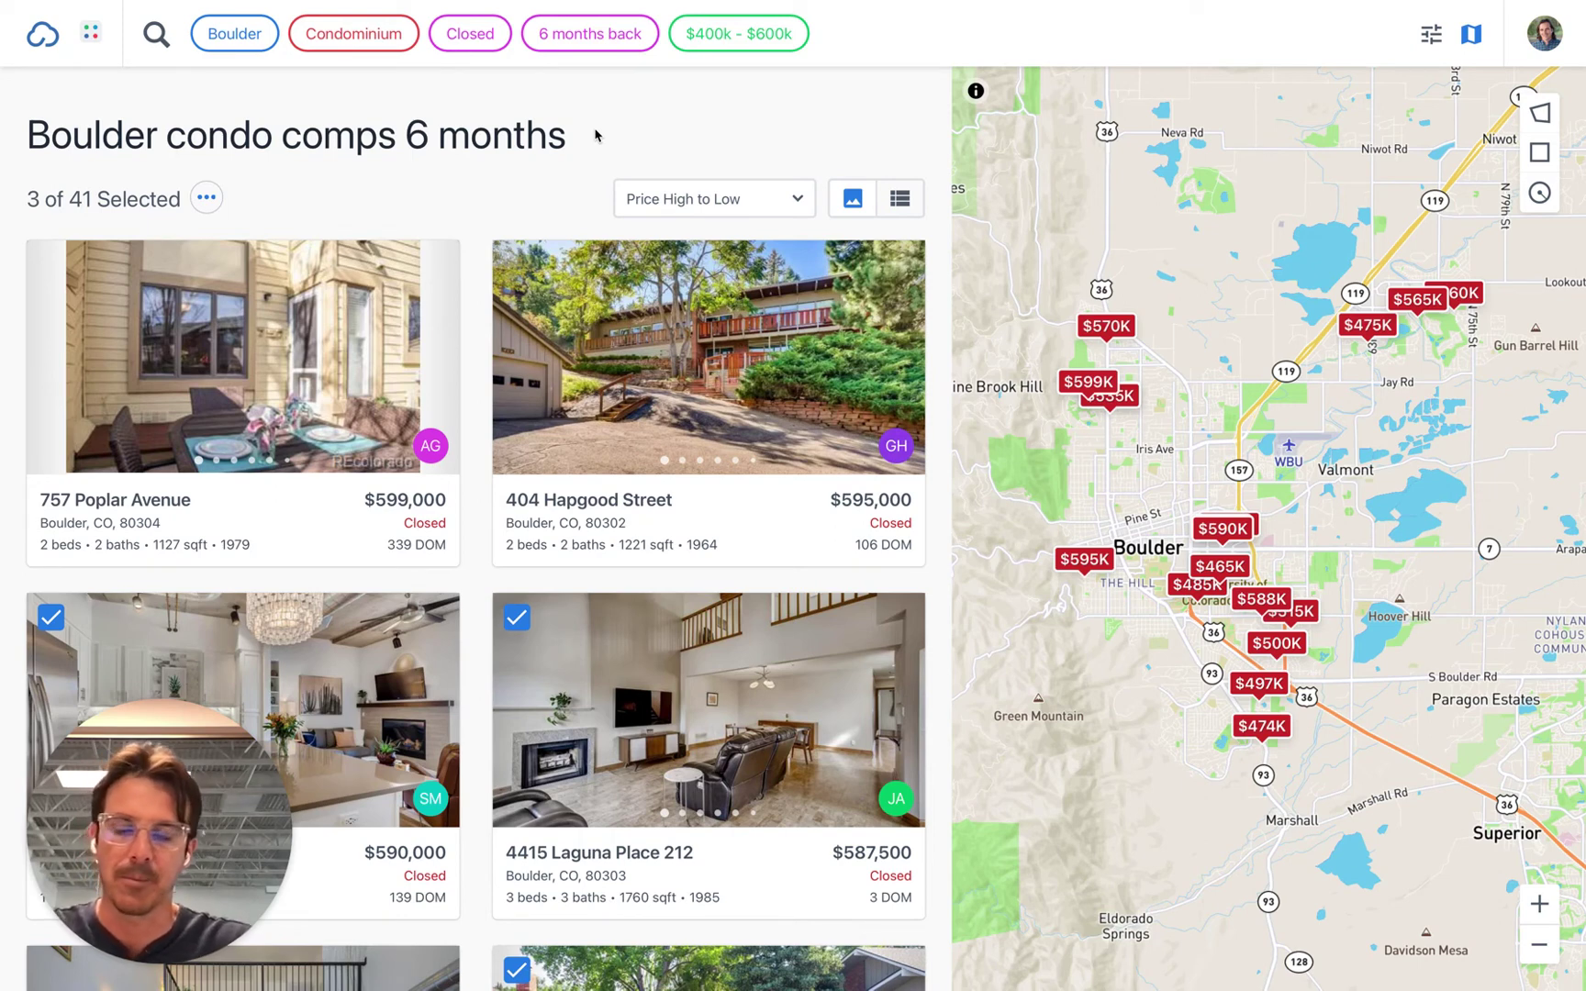
Return to the home page and start a new search for the city of Lafayette.
left_click(44, 34)
left_click(608, 291)
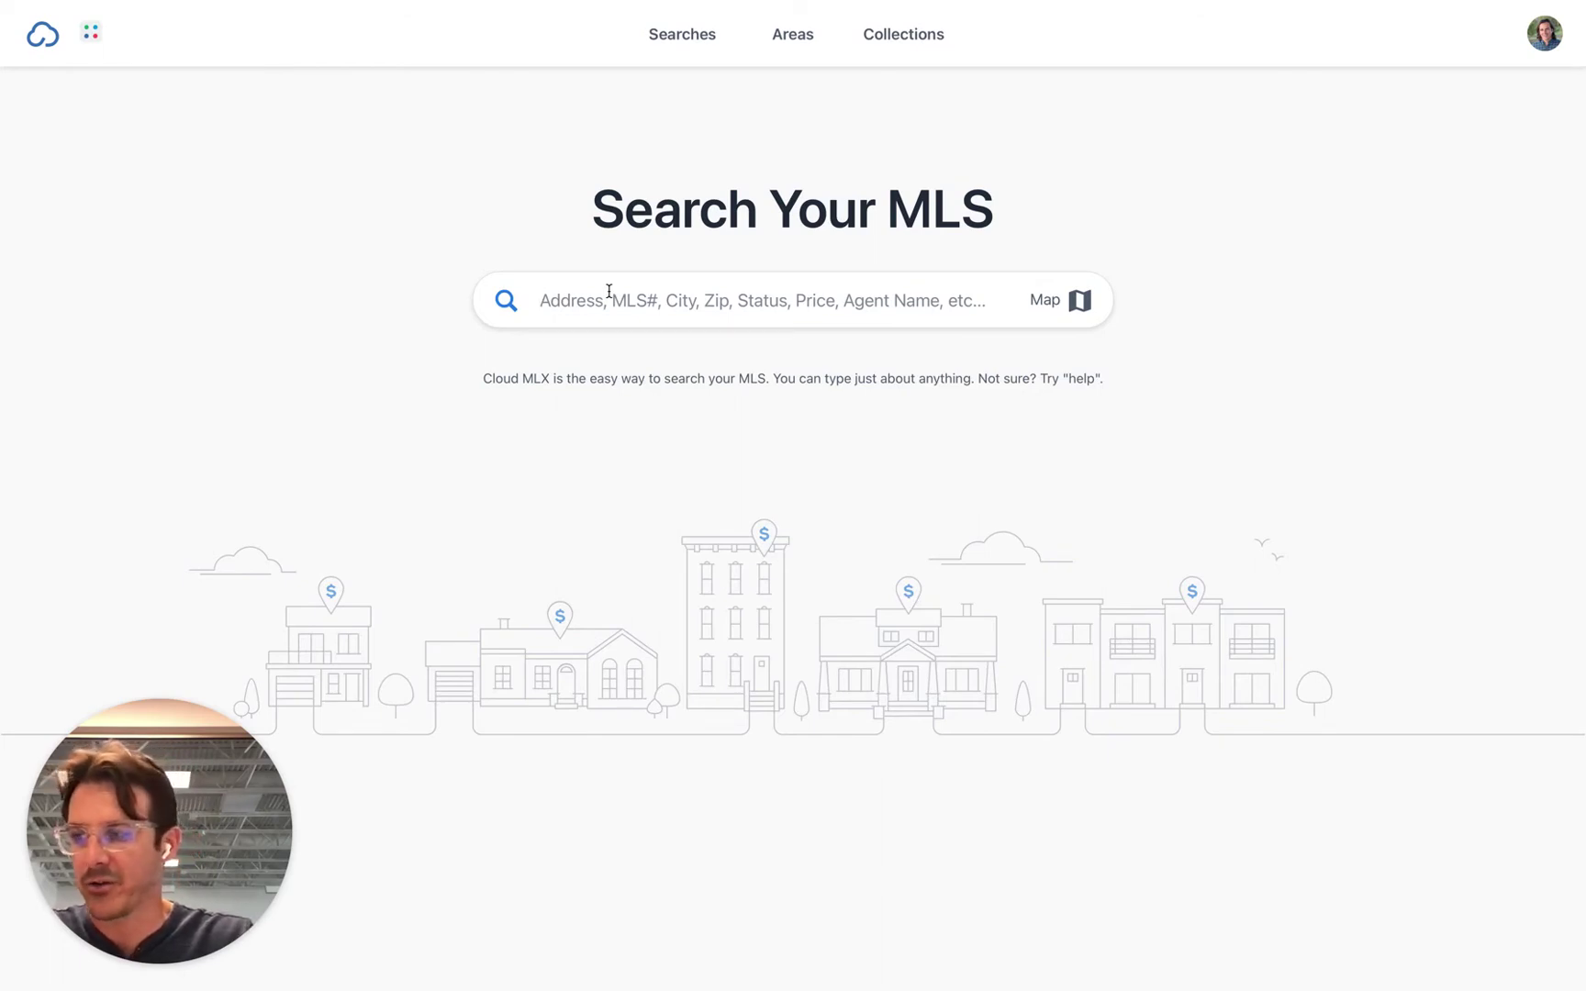
type("lafa")
key("Return")
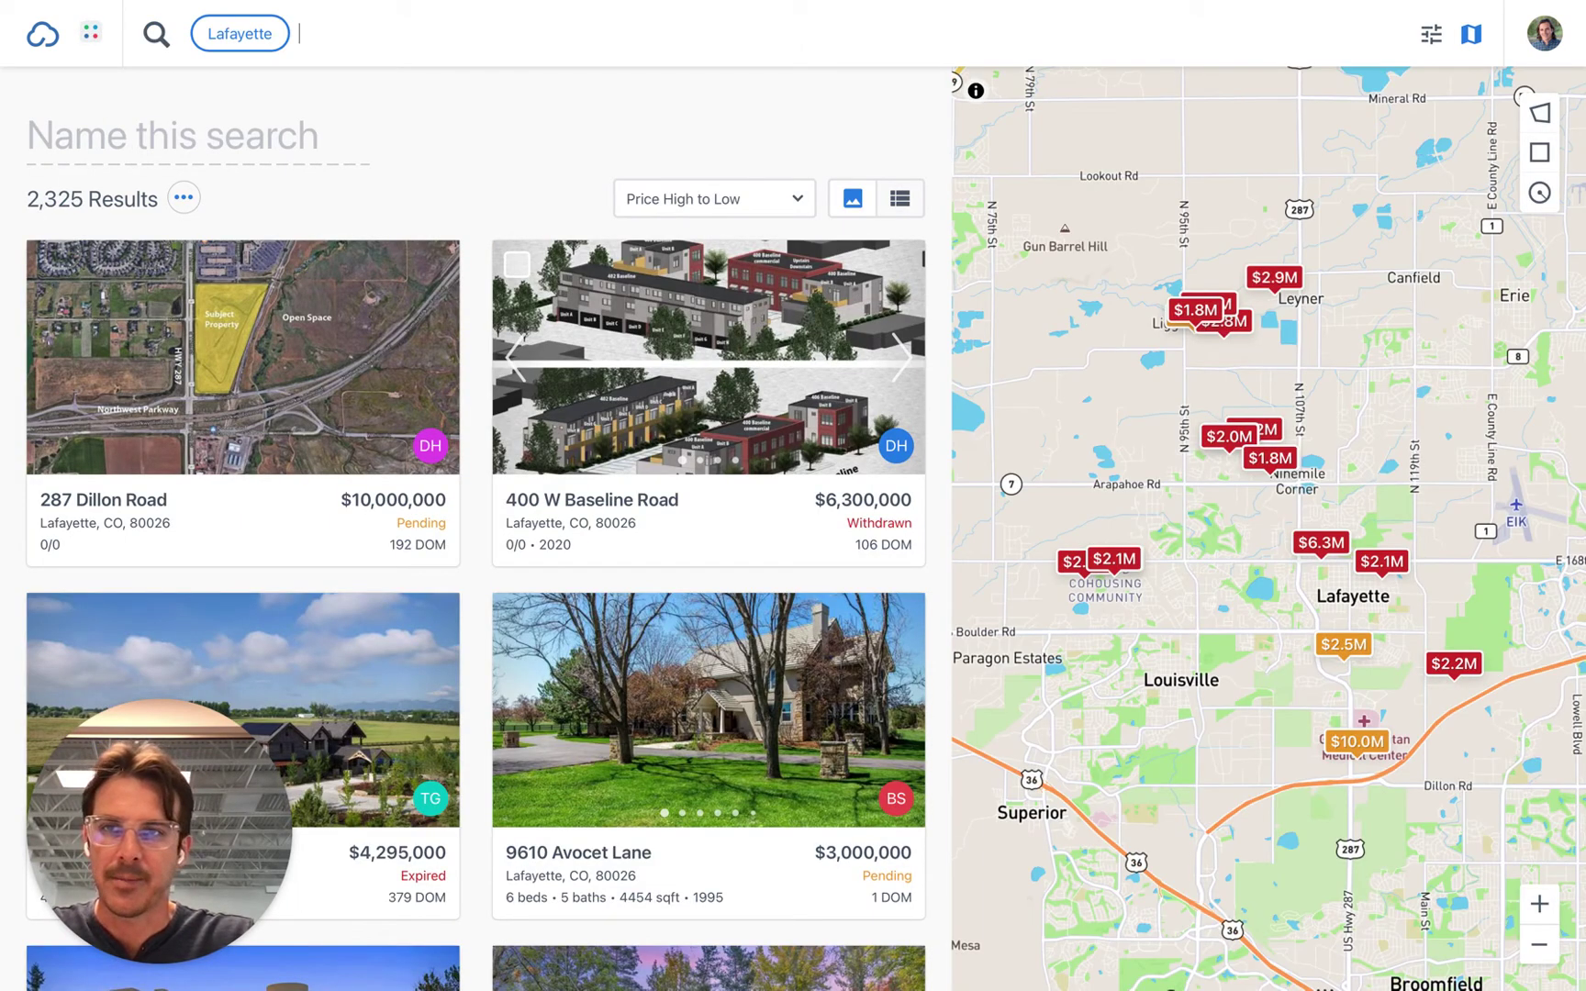
Narrow the Lafayette search to 3 - 5 beds, 2 - 4 baths and Active status.
type("3")
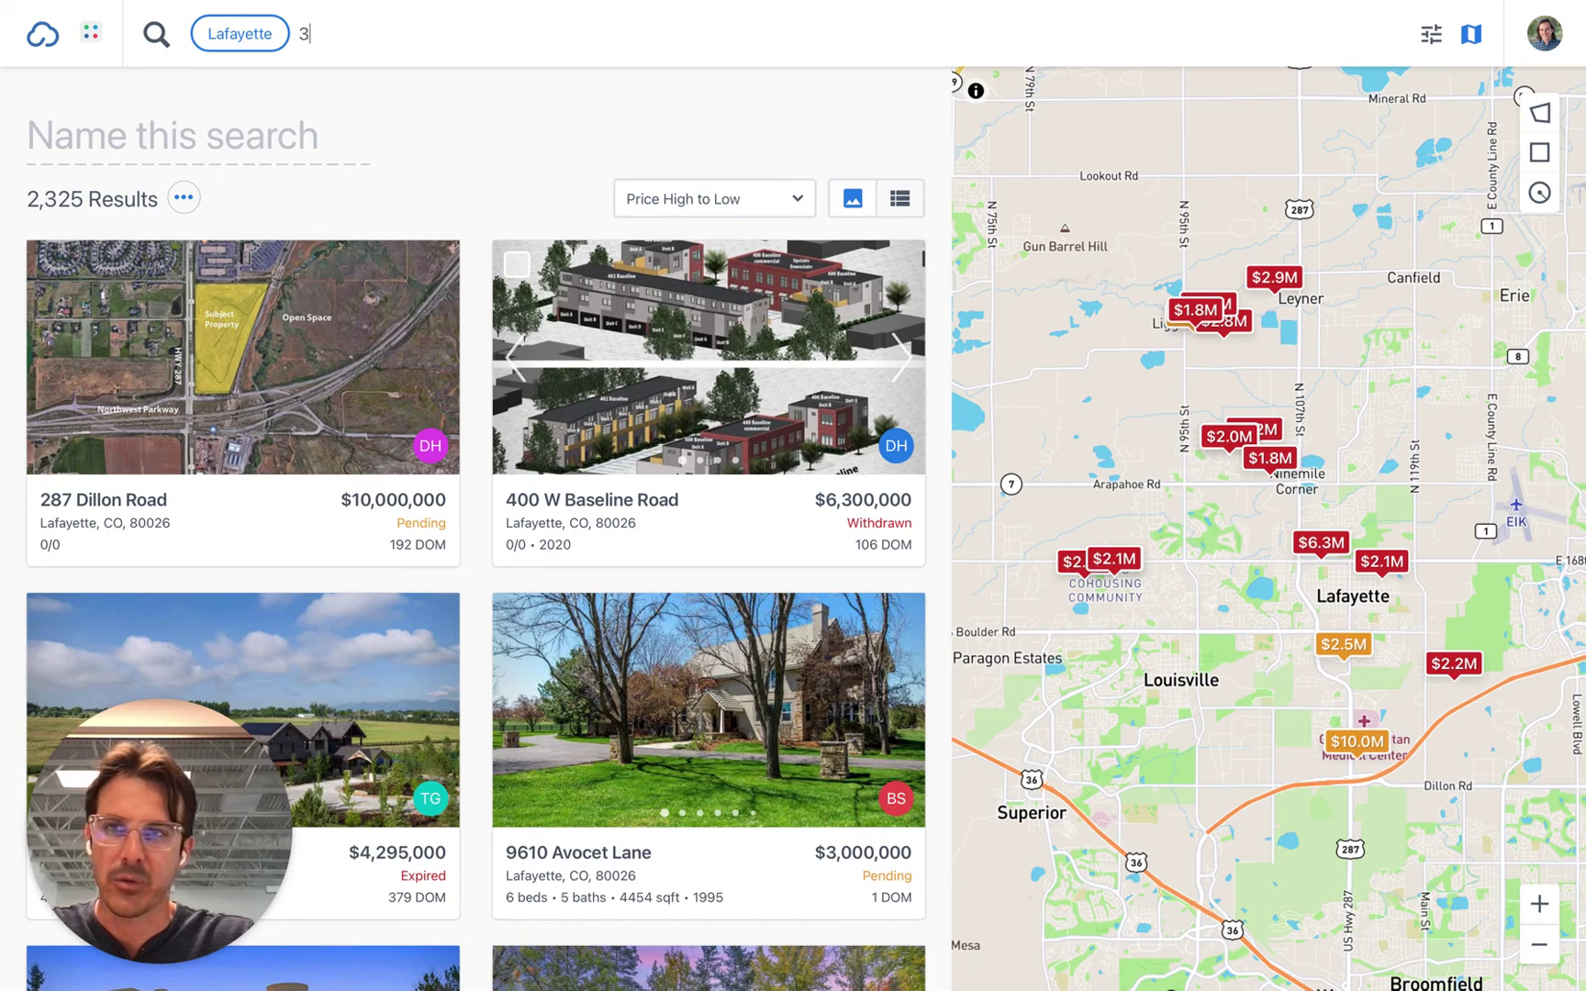
type(" - 5 bed")
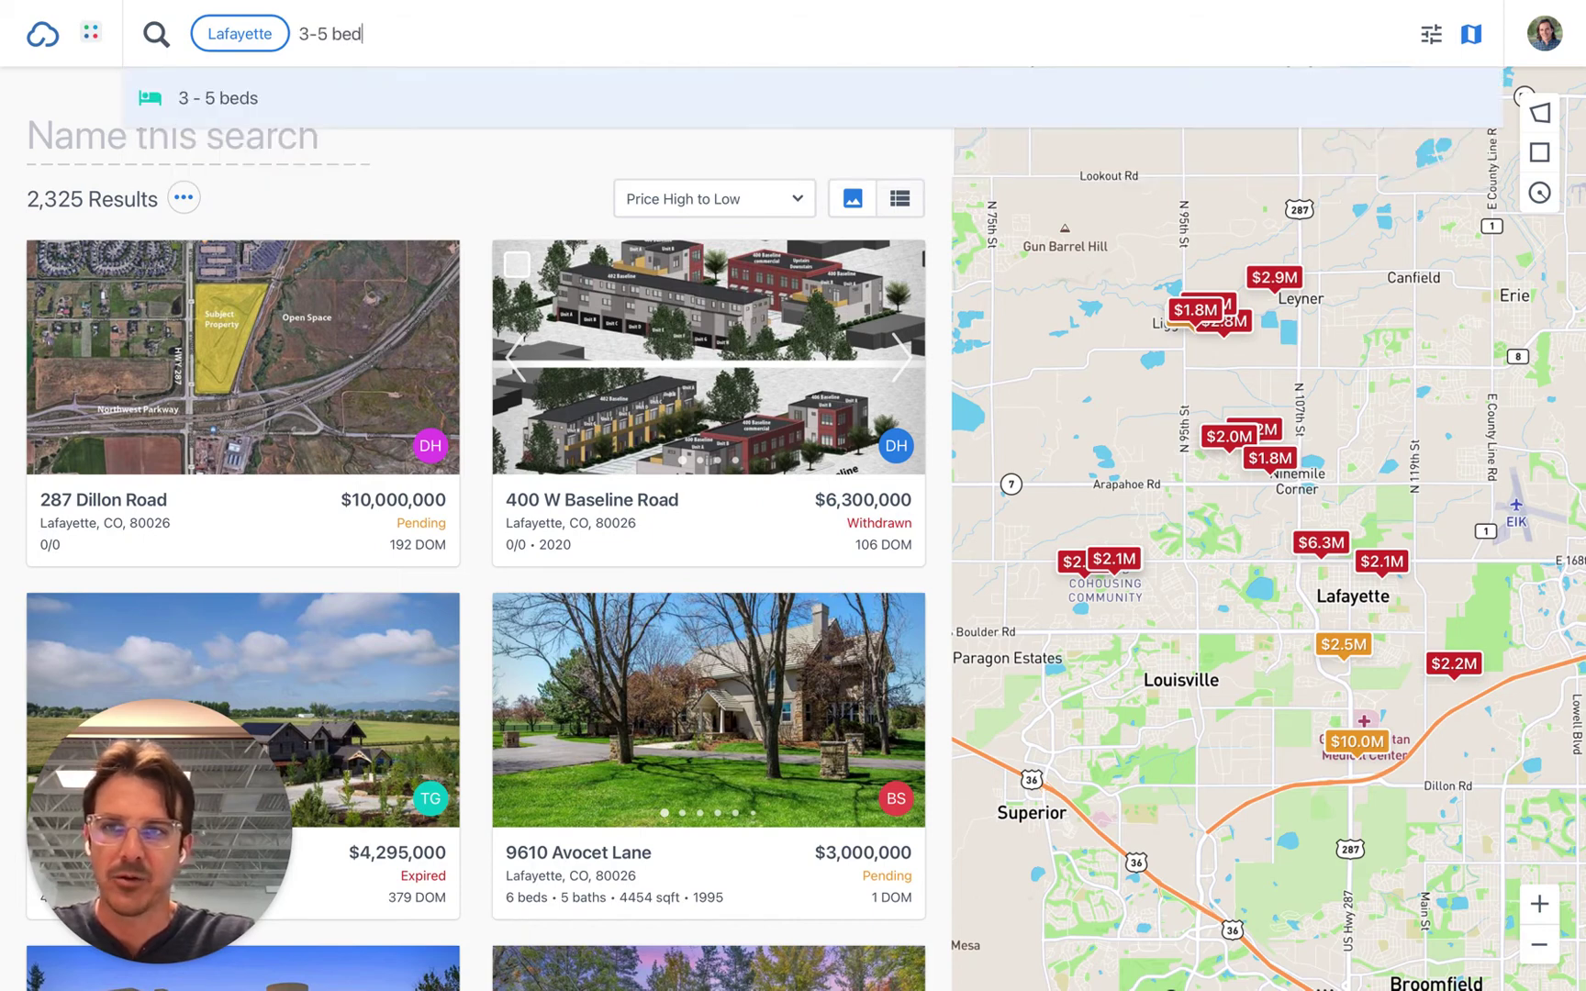
key("Return")
type("2-4 b")
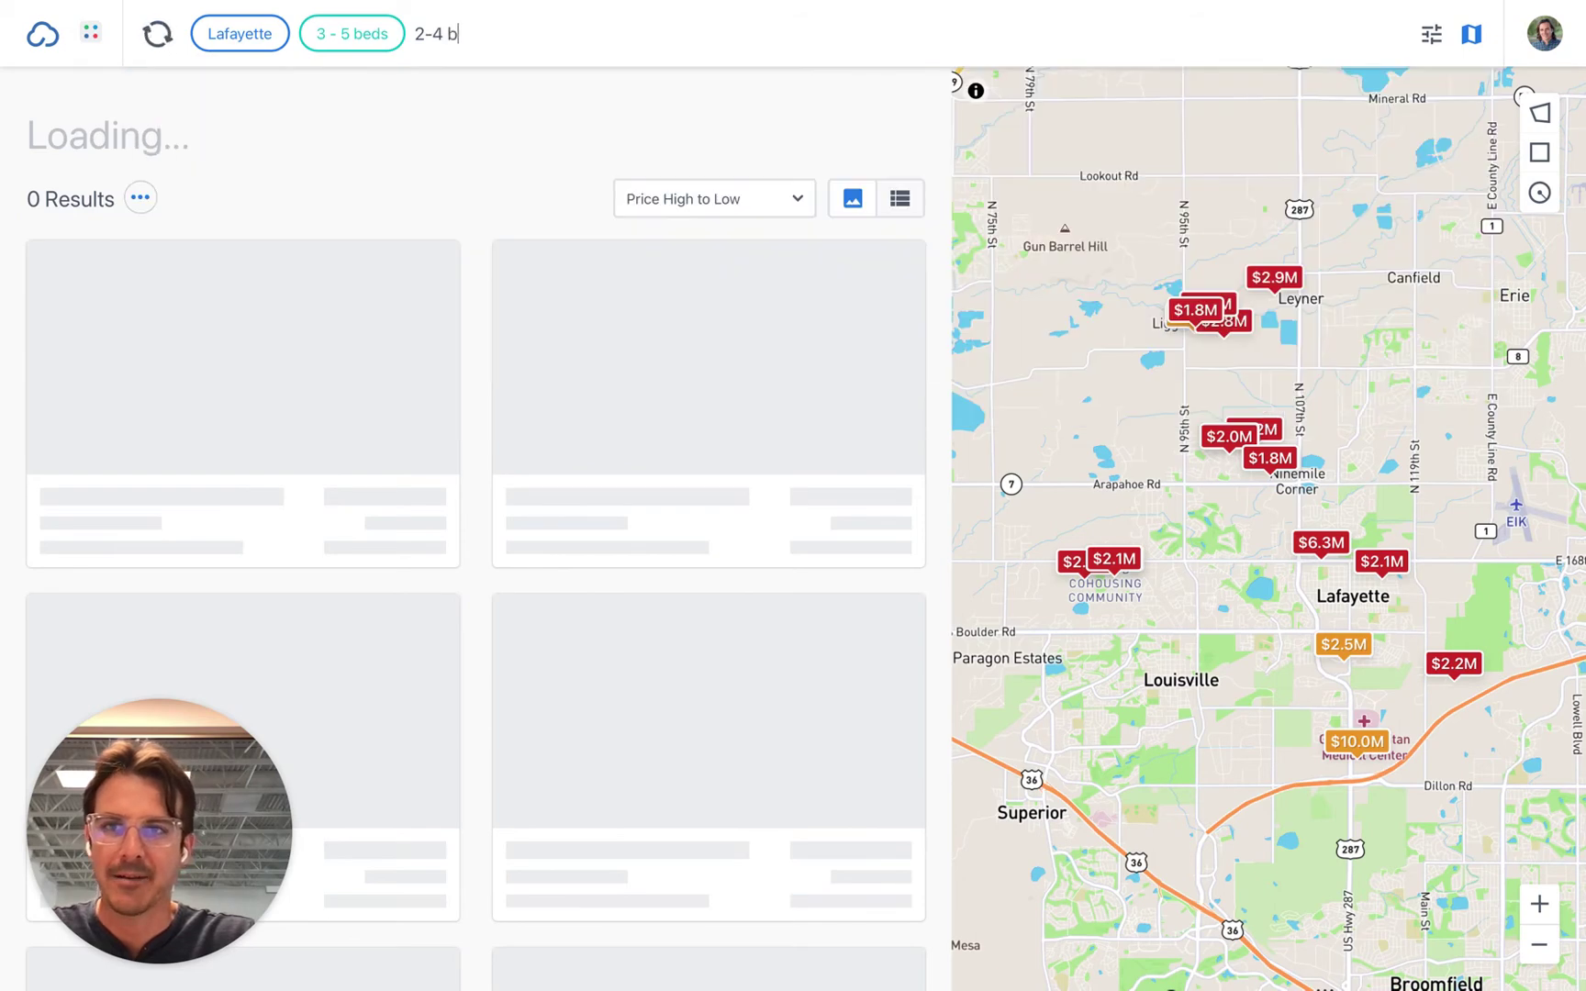
type("aths")
key("Return")
type("activ")
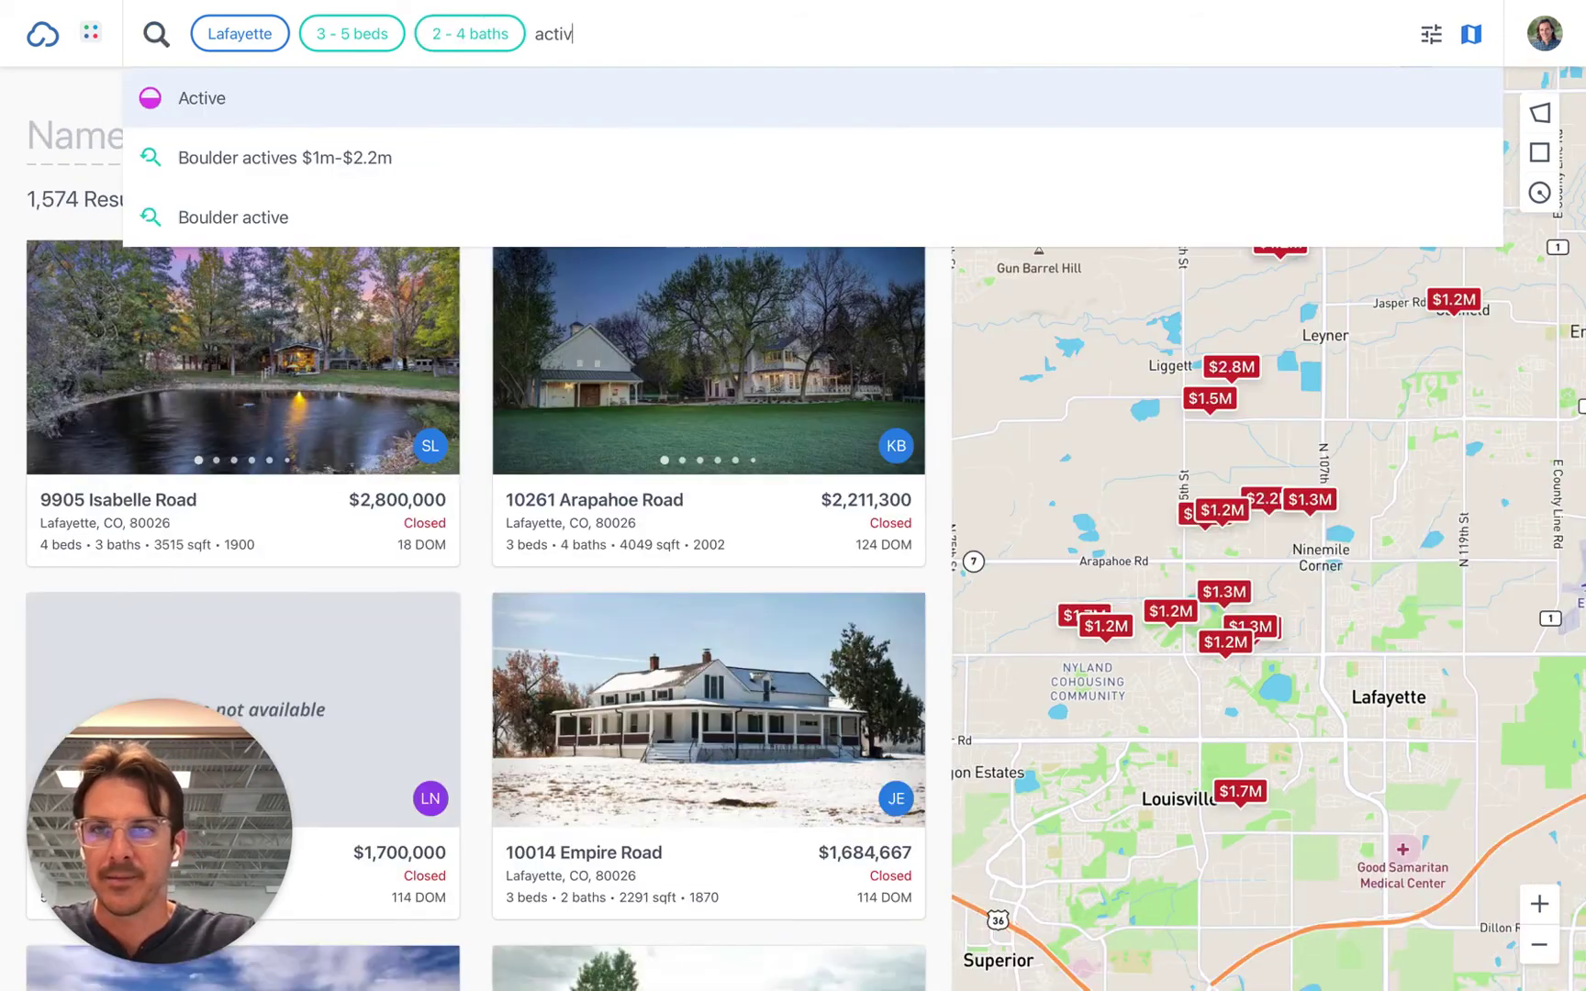
key("Return")
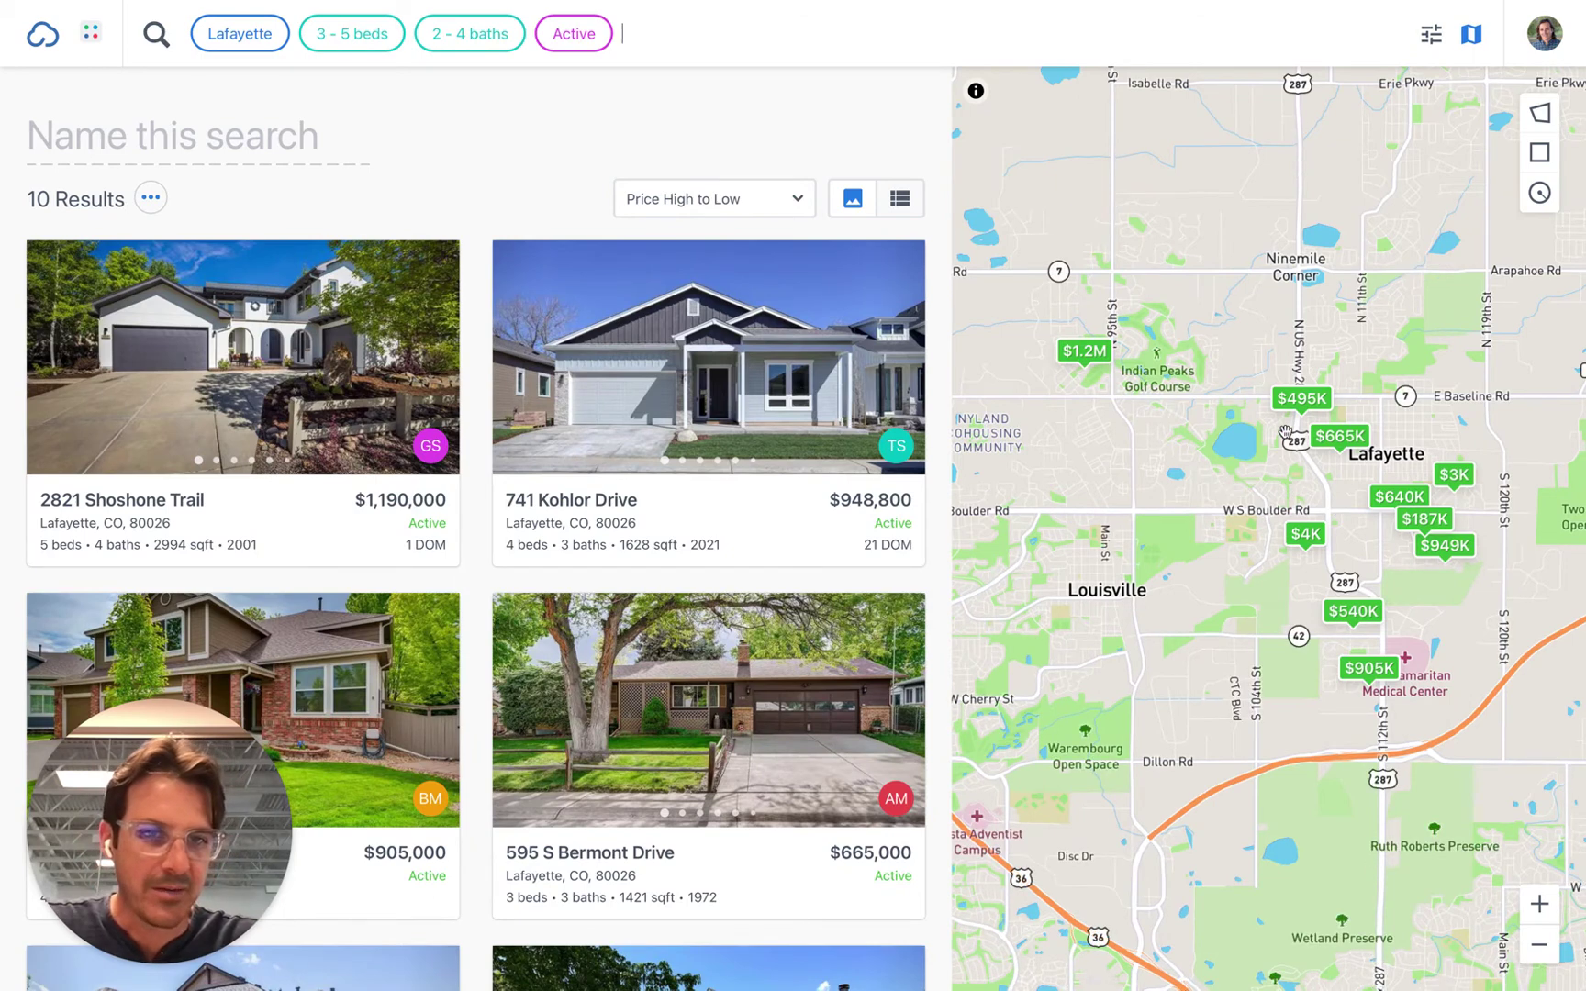
Draw a rectangular map area around the lake from W Baseline Rd to W S Boulder Rd and save it as "Waneka Lake".
left_click(1539, 907)
left_click_drag(1322, 604, 1448, 734)
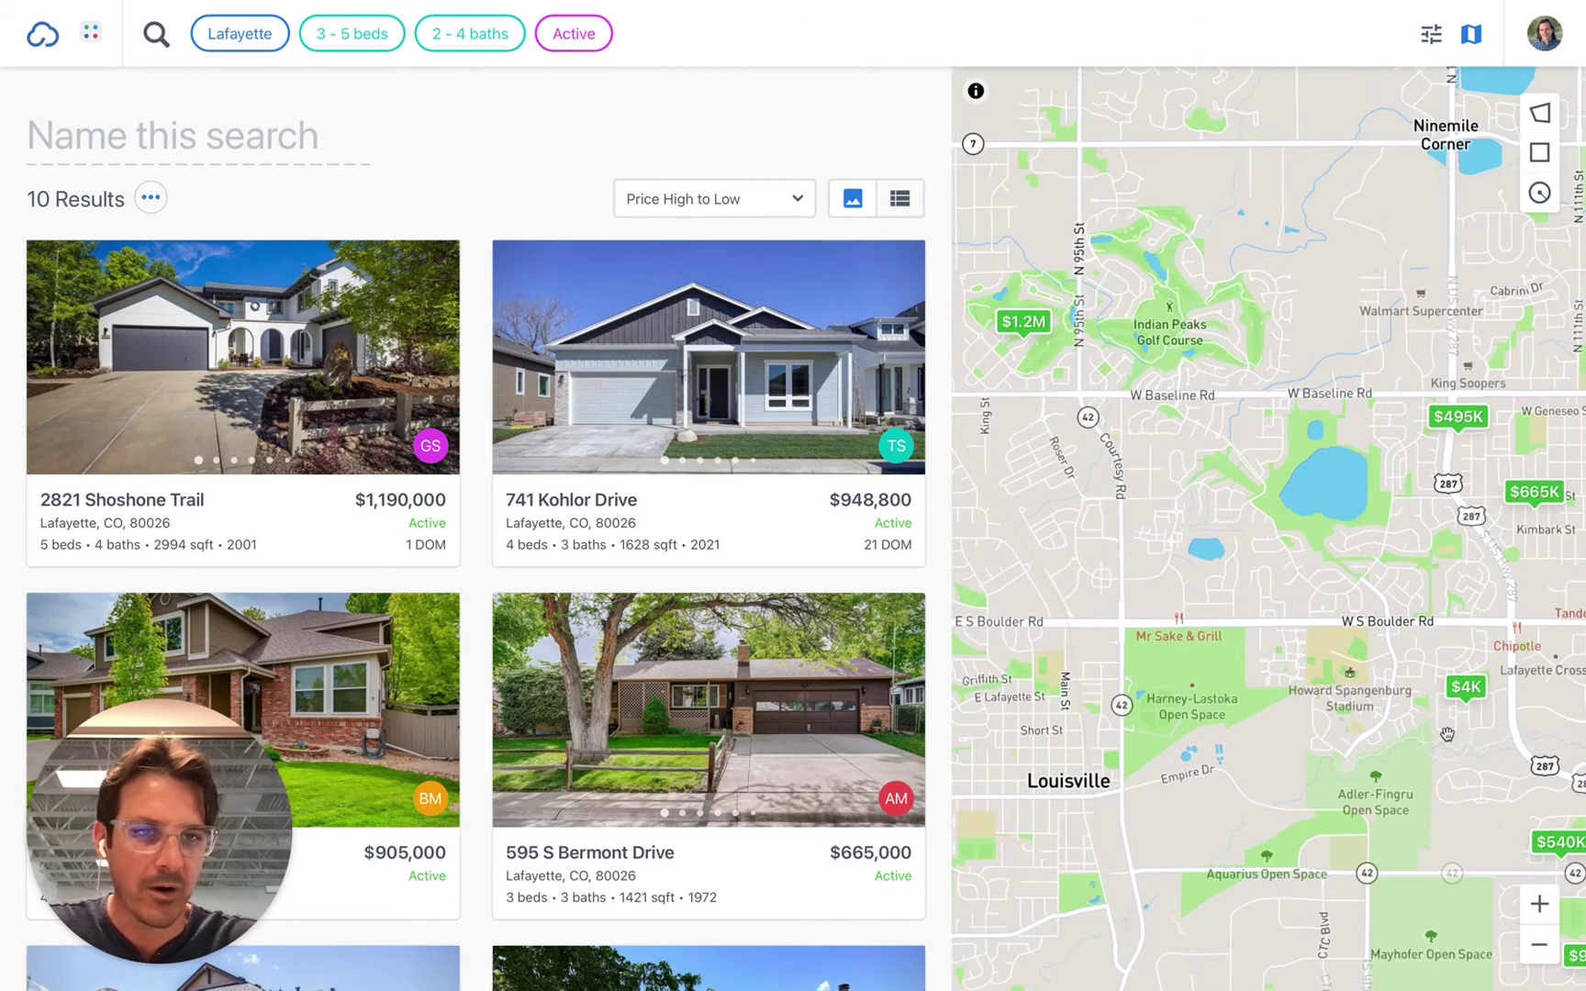
left_click(1540, 154)
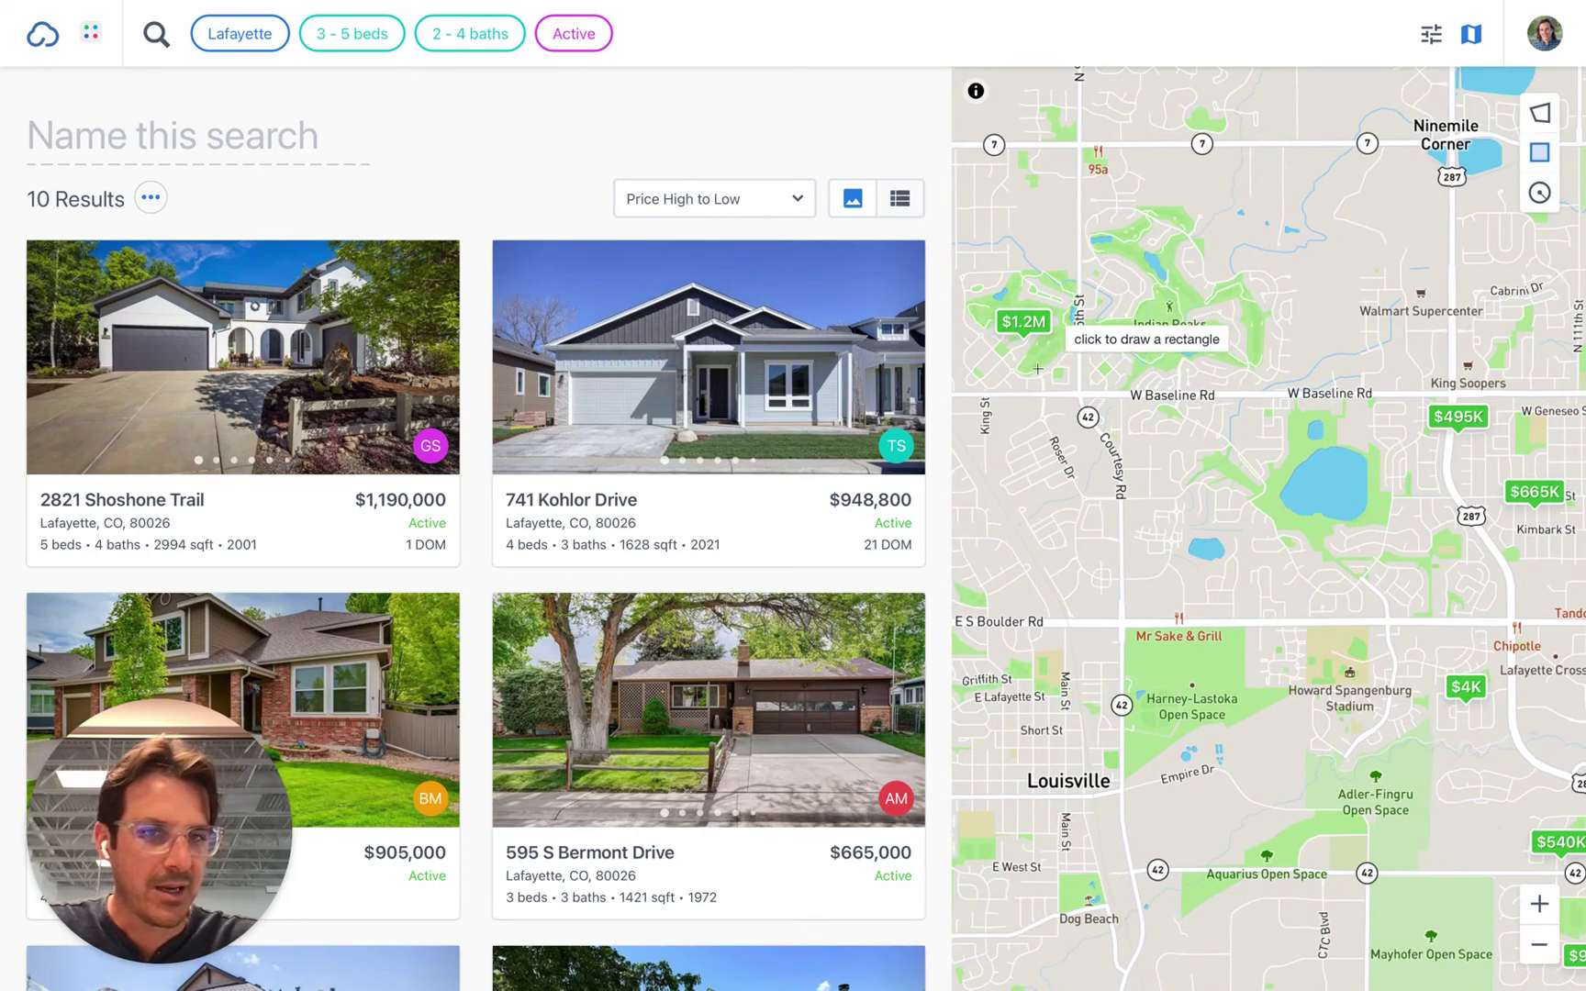
mouse_move(1069, 386)
left_mouse_down()
mouse_move(1439, 562)
mouse_move(1017, 268)
left_mouse_up()
left_click(1017, 268)
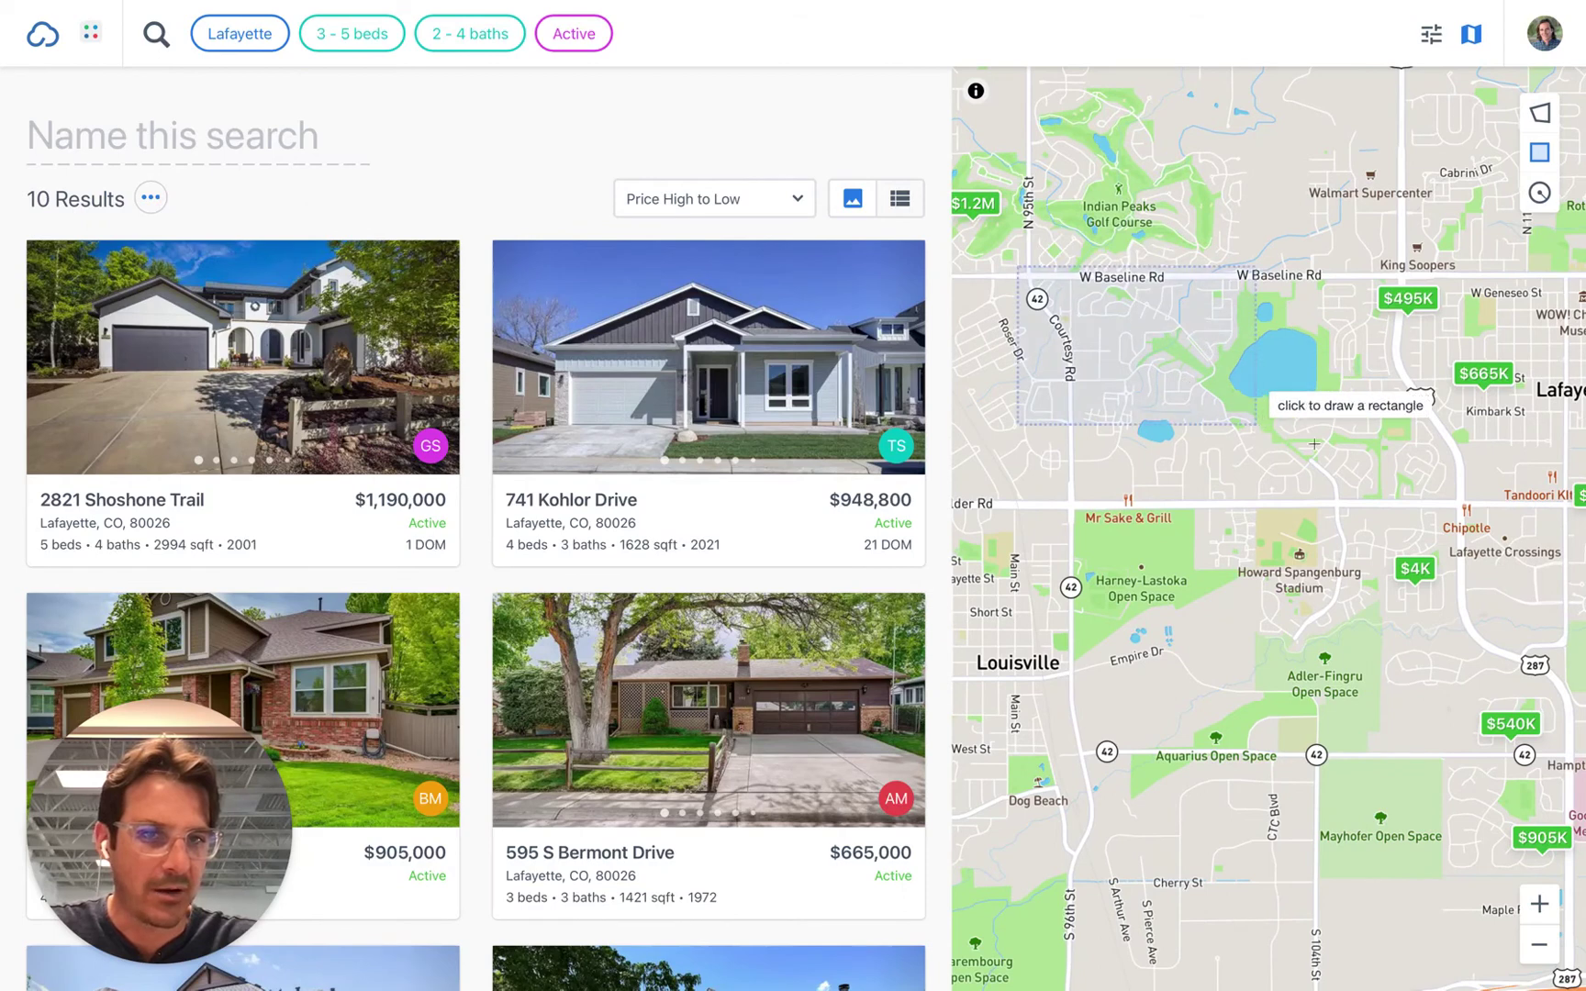
left_click(1467, 505)
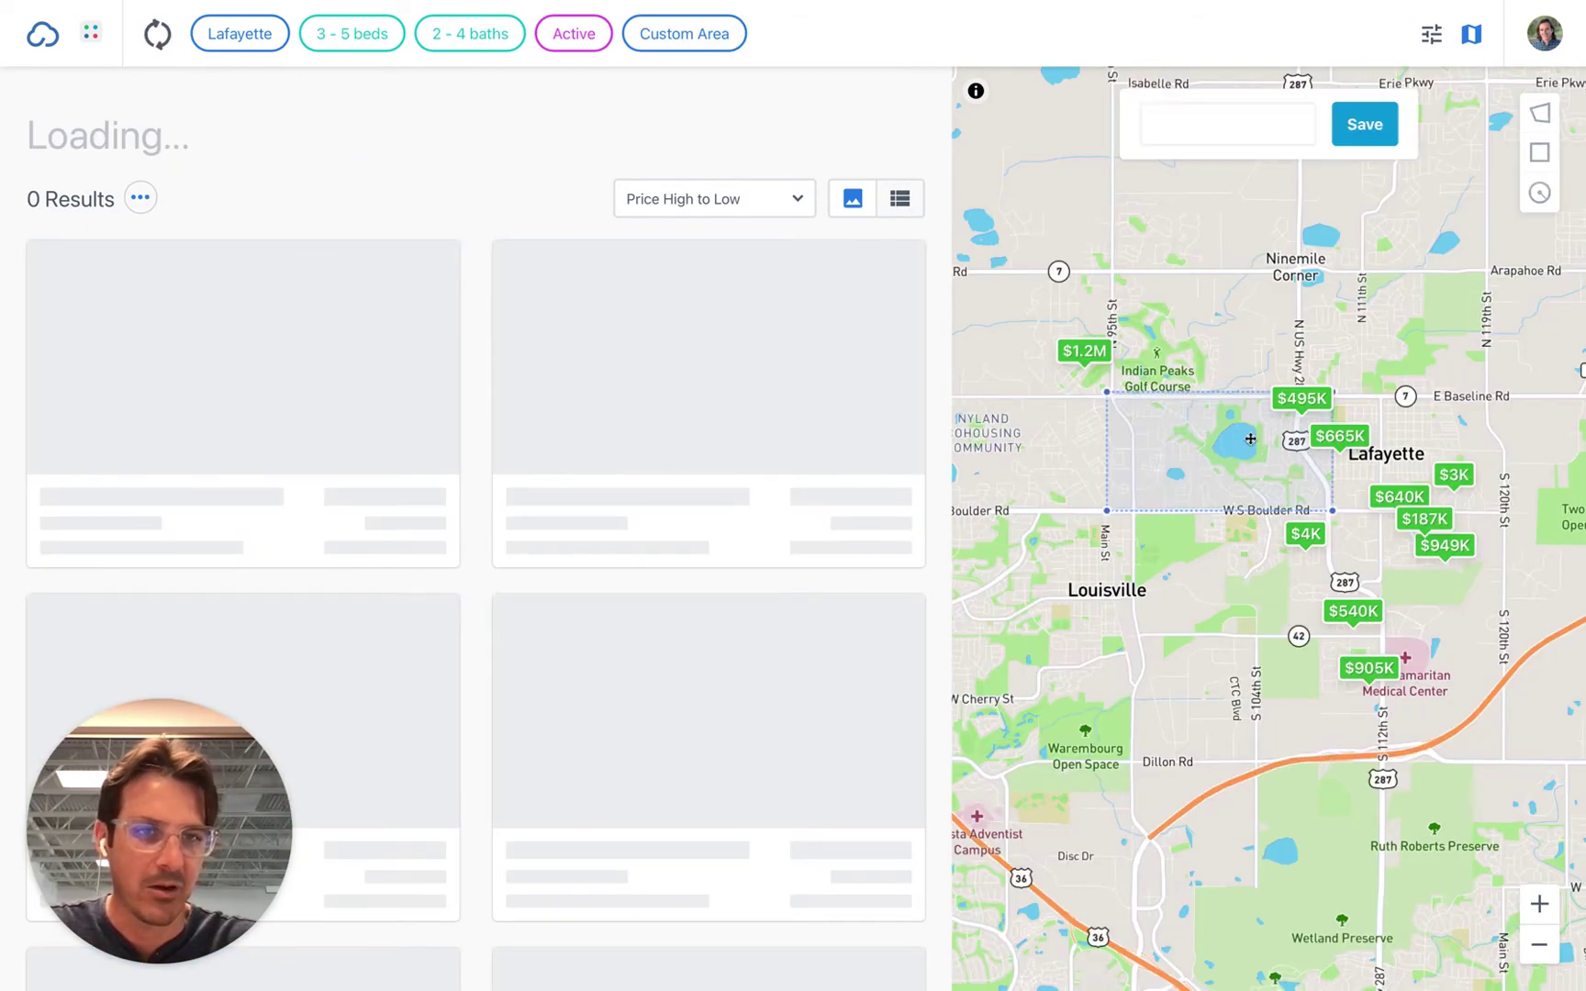
type("Waneka Lake")
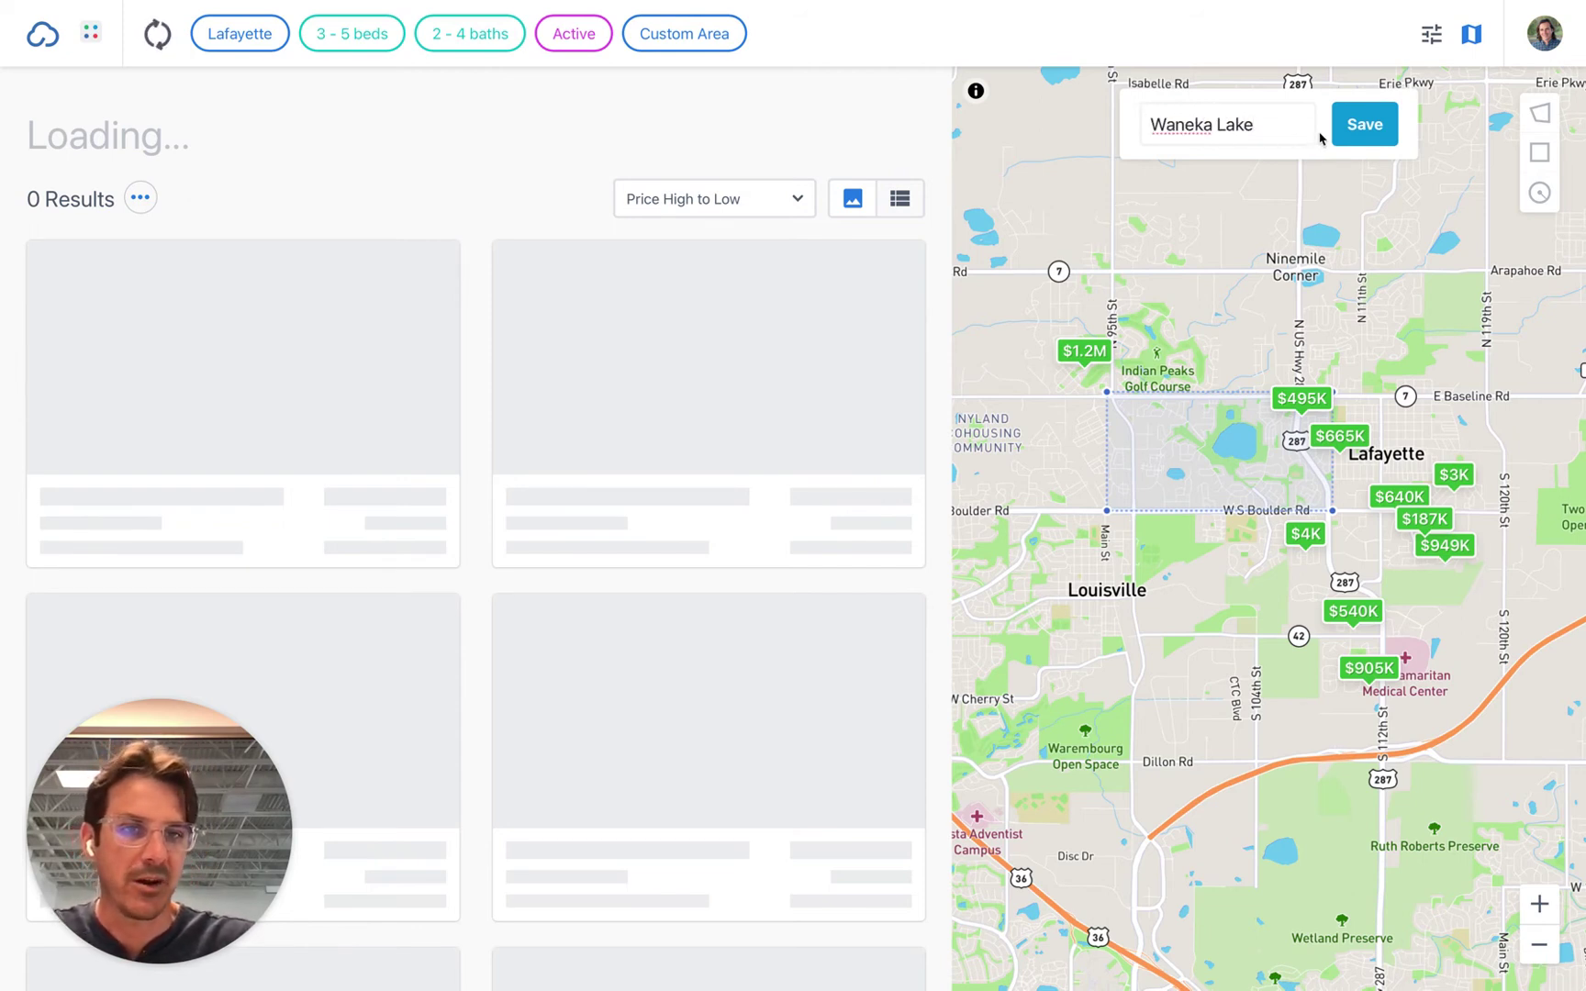
left_click(1364, 125)
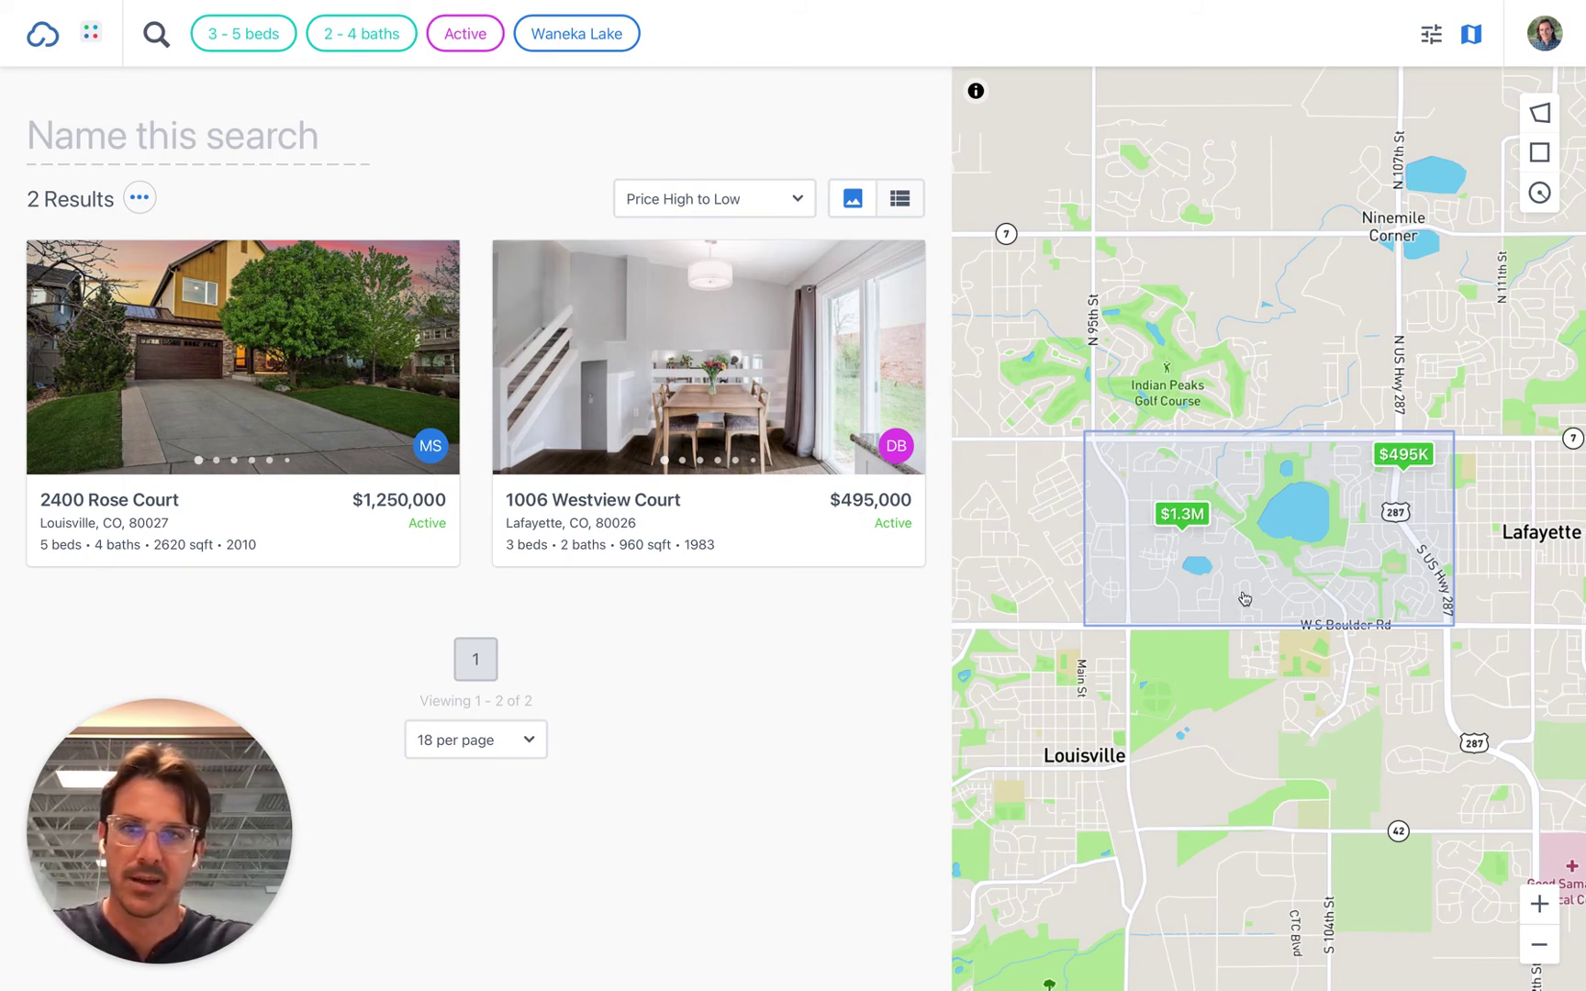
Name the search "Waneka for the" followed by the clients' surname.
left_click(243, 125)
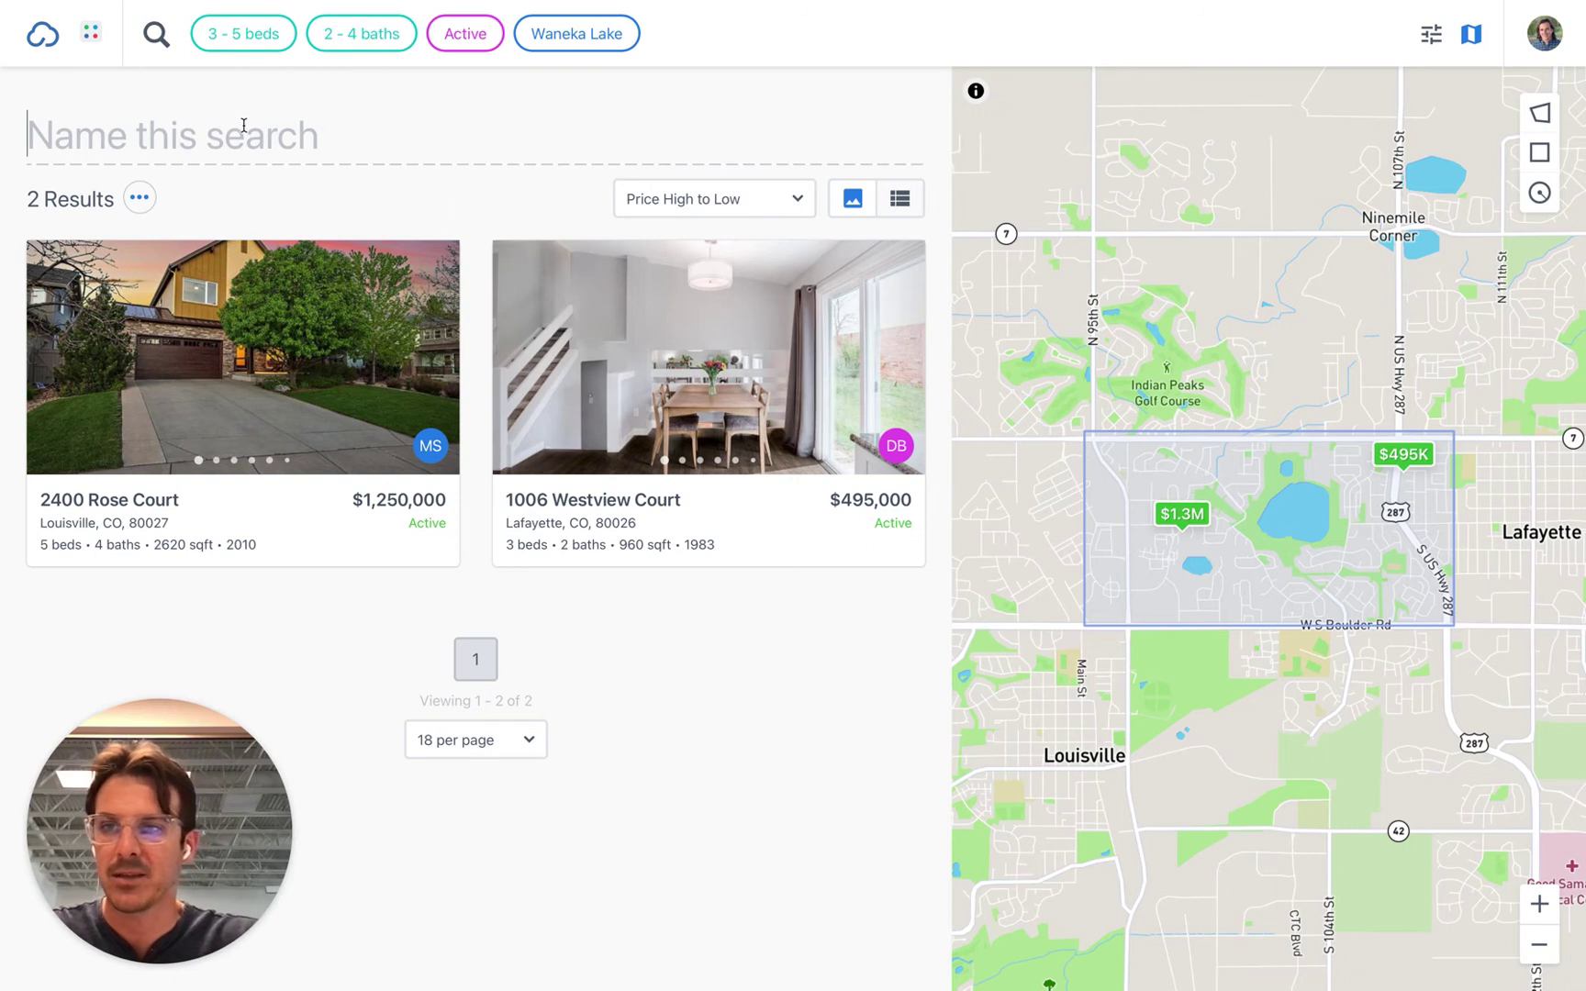
type("Wanke")
key("BackSpace")
key("BackSpace")
type("eka fo the")
key("BackSpace")
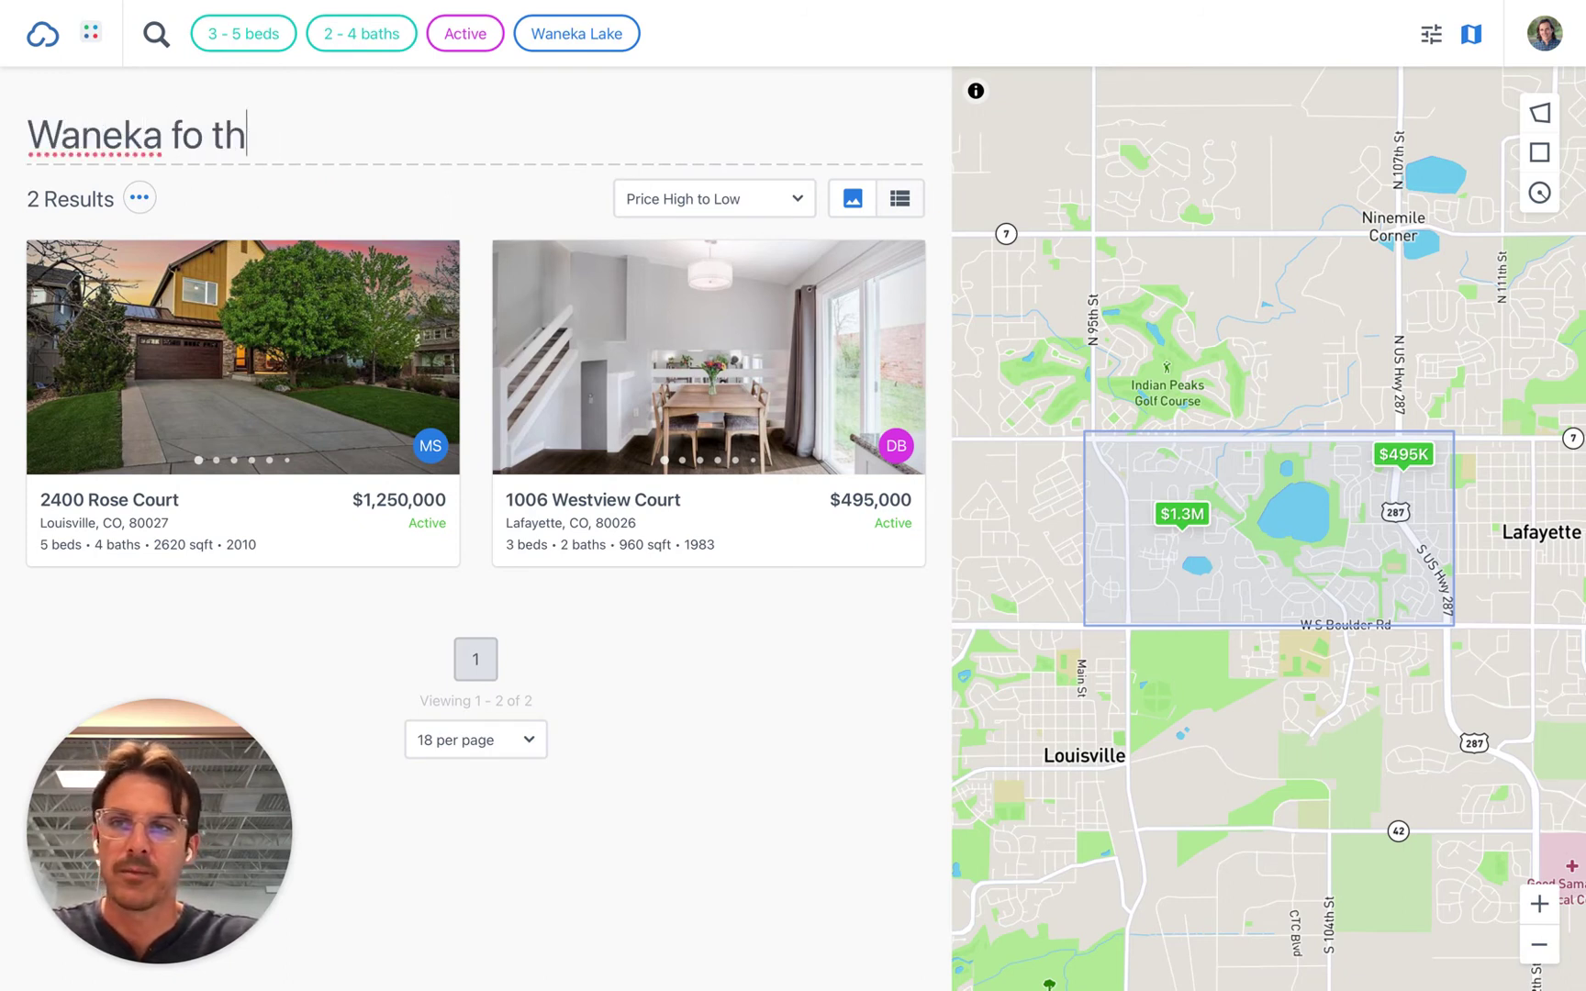
key("BackSpace")
key("BackSpace")
key("BackSpace")
type("r the Smiths")
key("Return")
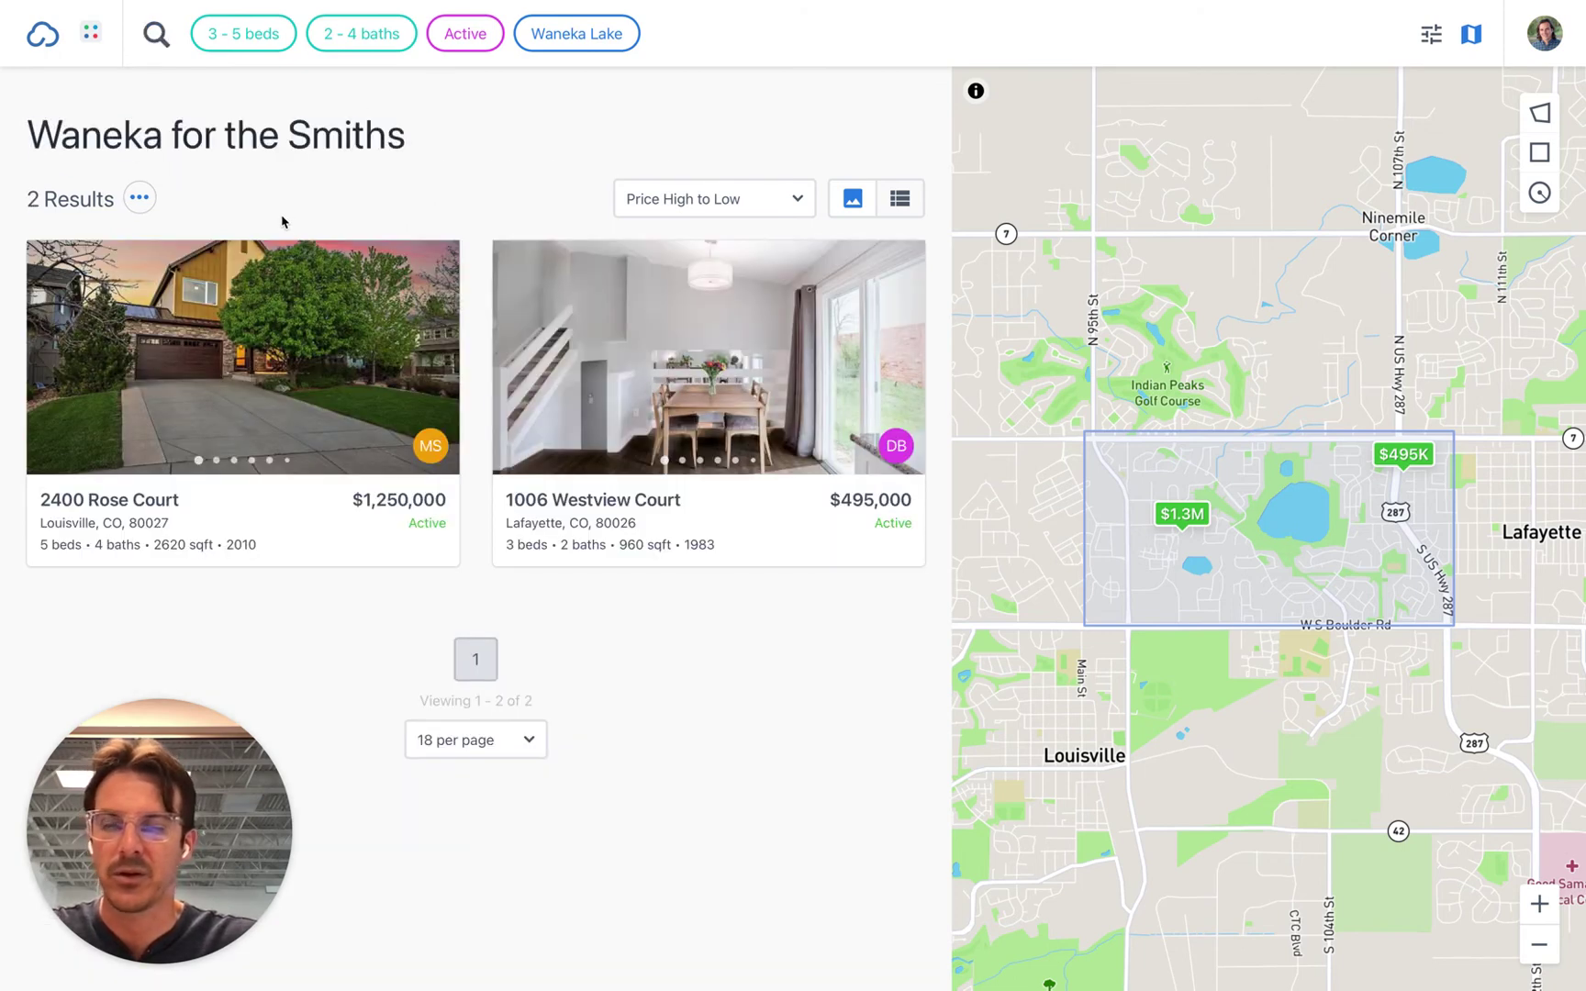
Review the share, print and Cloud Stream options available for the named Waneka search.
left_click(139, 198)
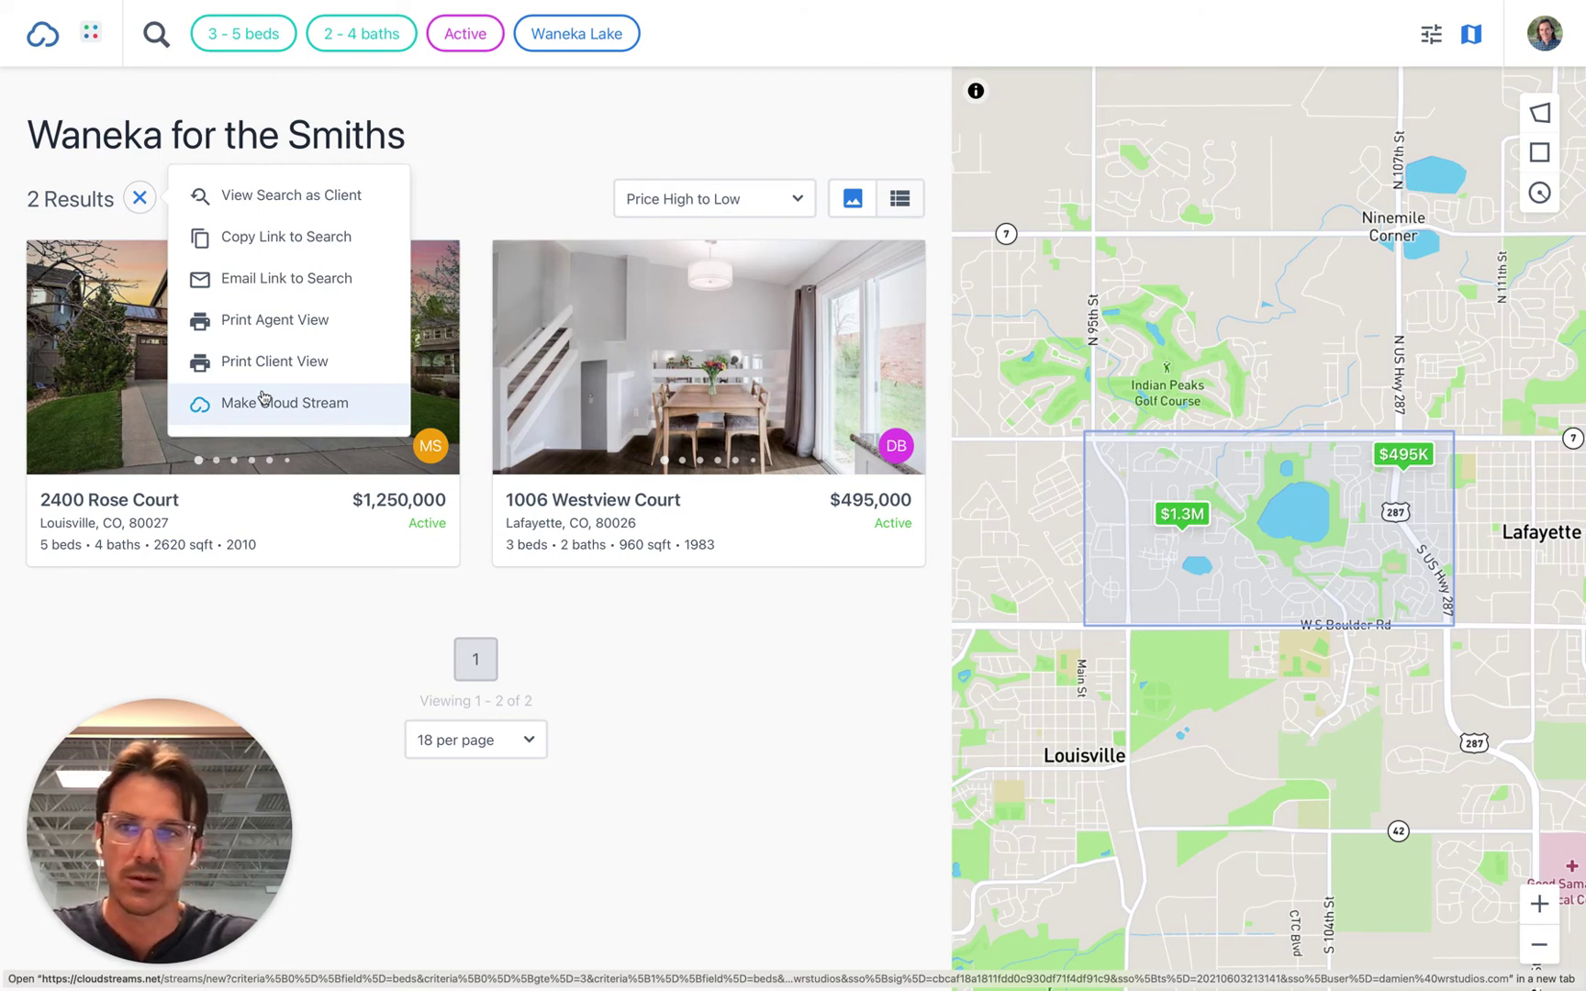
left_click(506, 189)
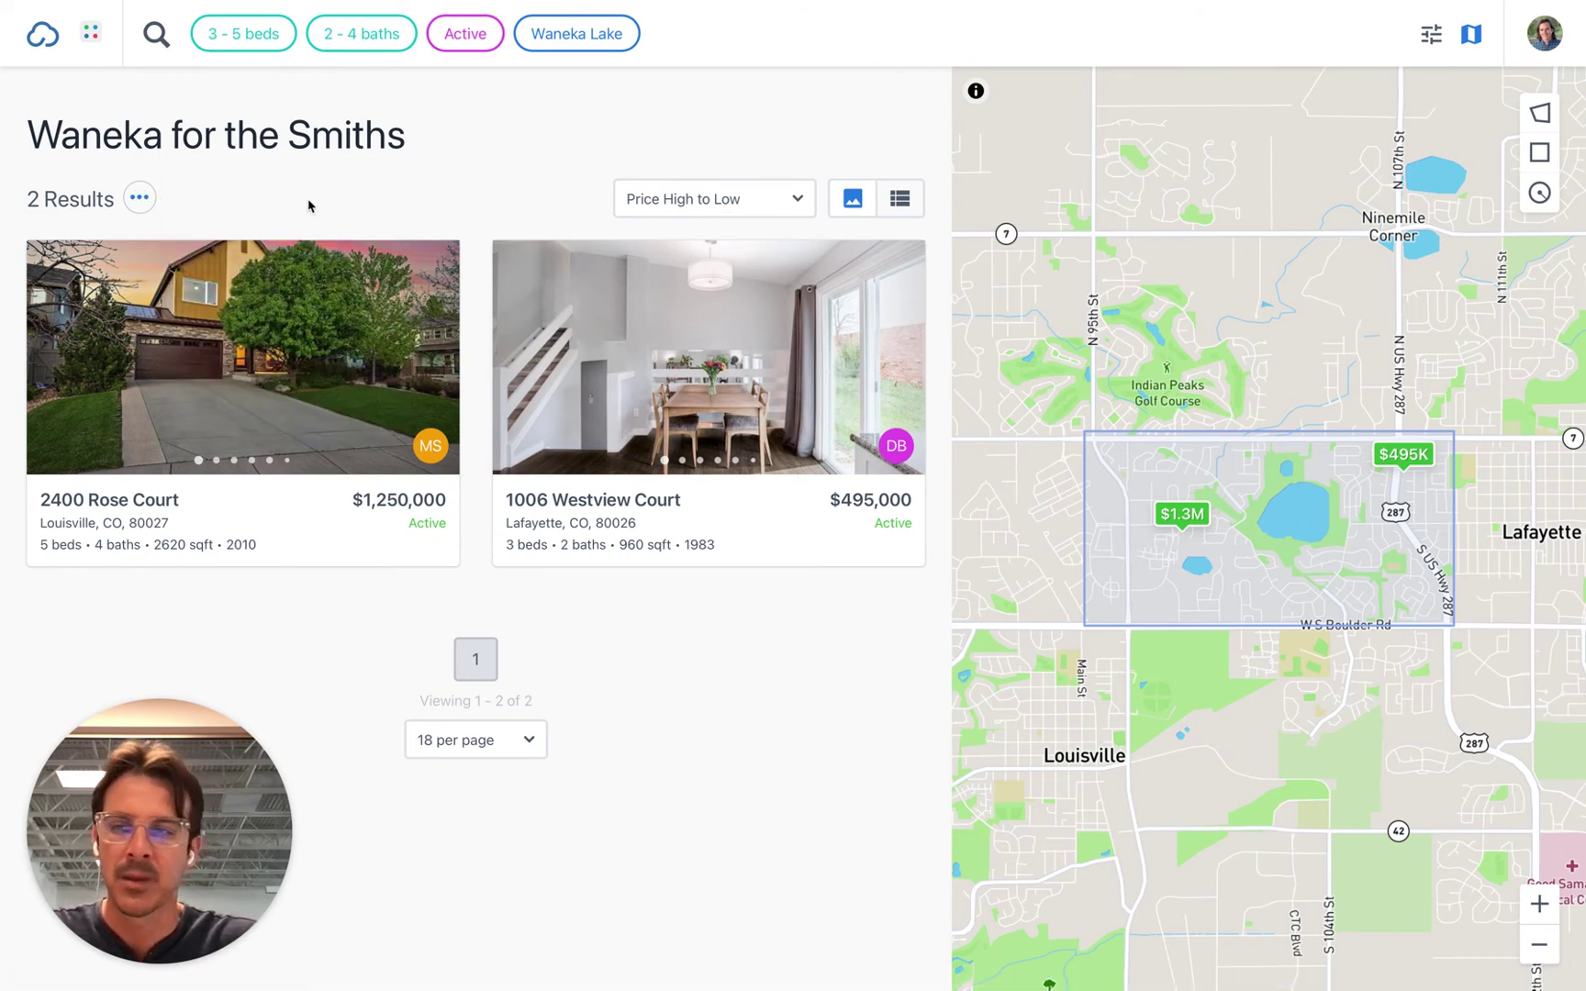
Open the Louisville listing from the Waneka search results and add it to the existing collection named after the clients.
left_click(257, 301)
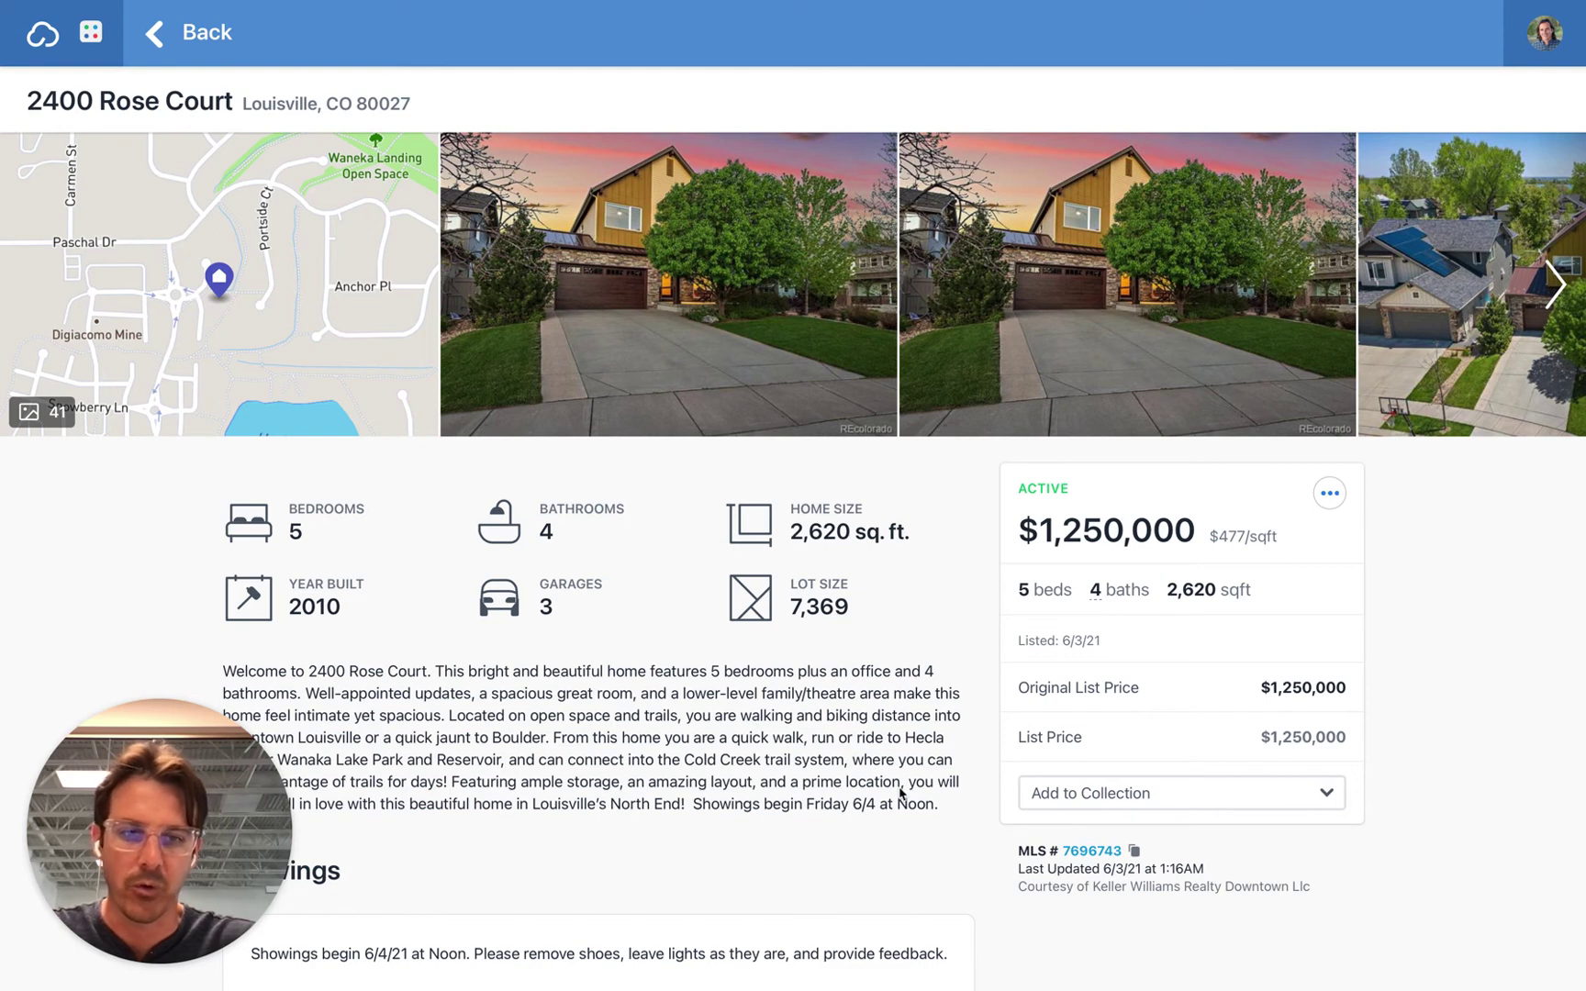
left_click(1185, 805)
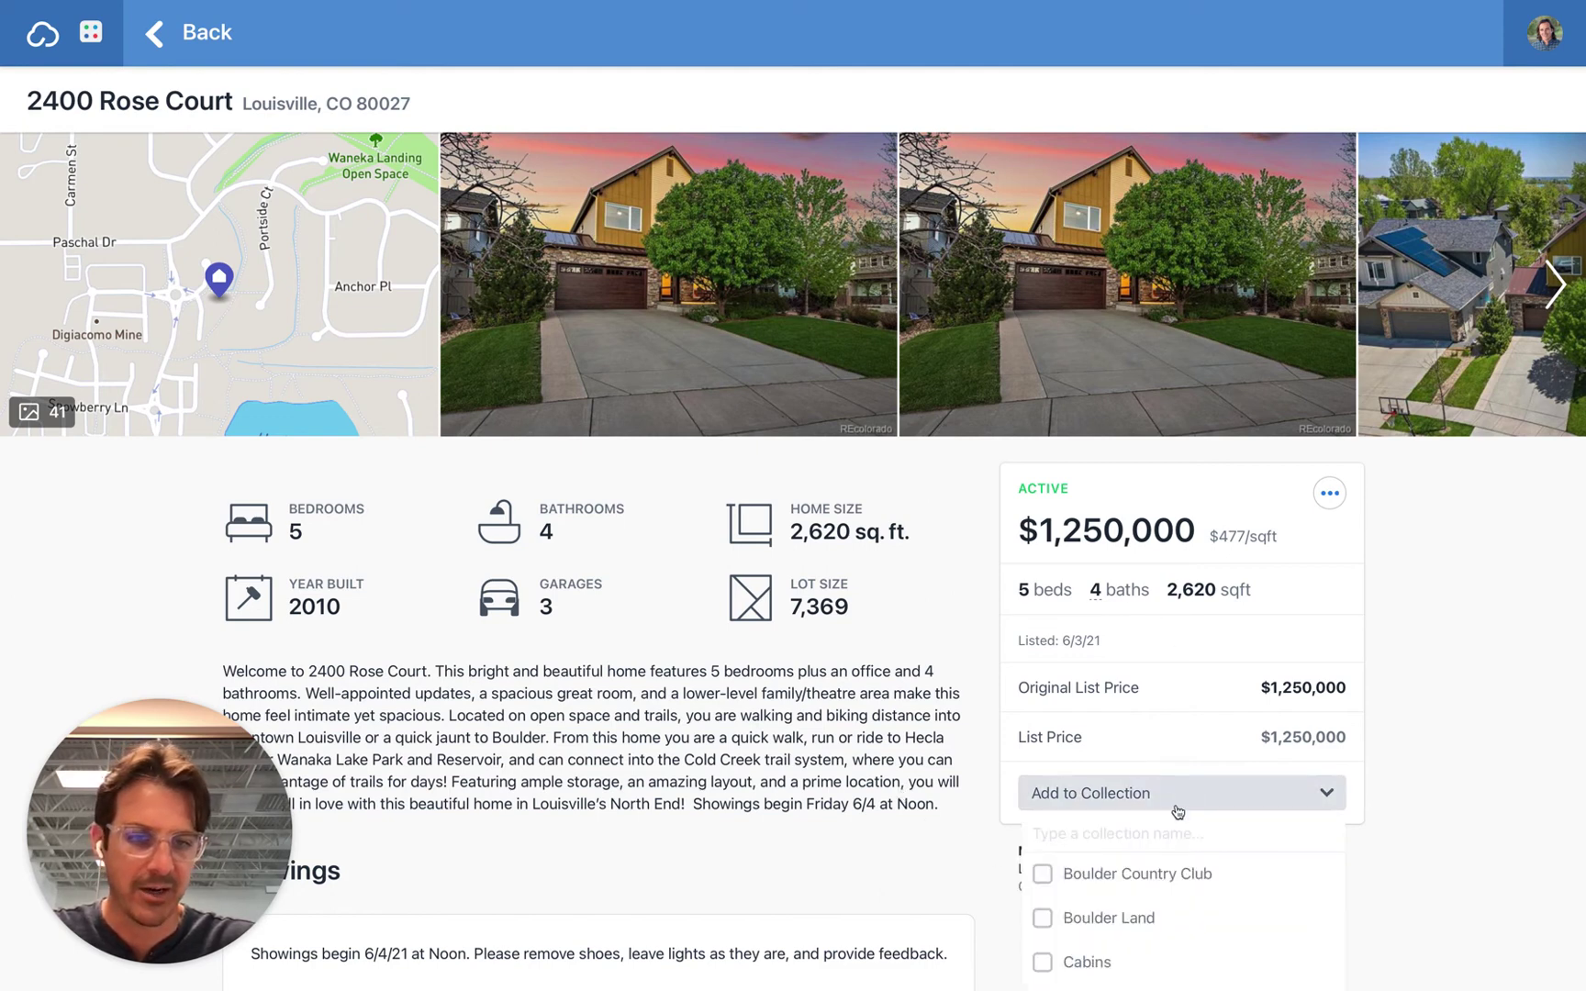
scroll(1100, 766, "down", 1)
scroll(1101, 766, "up", 1)
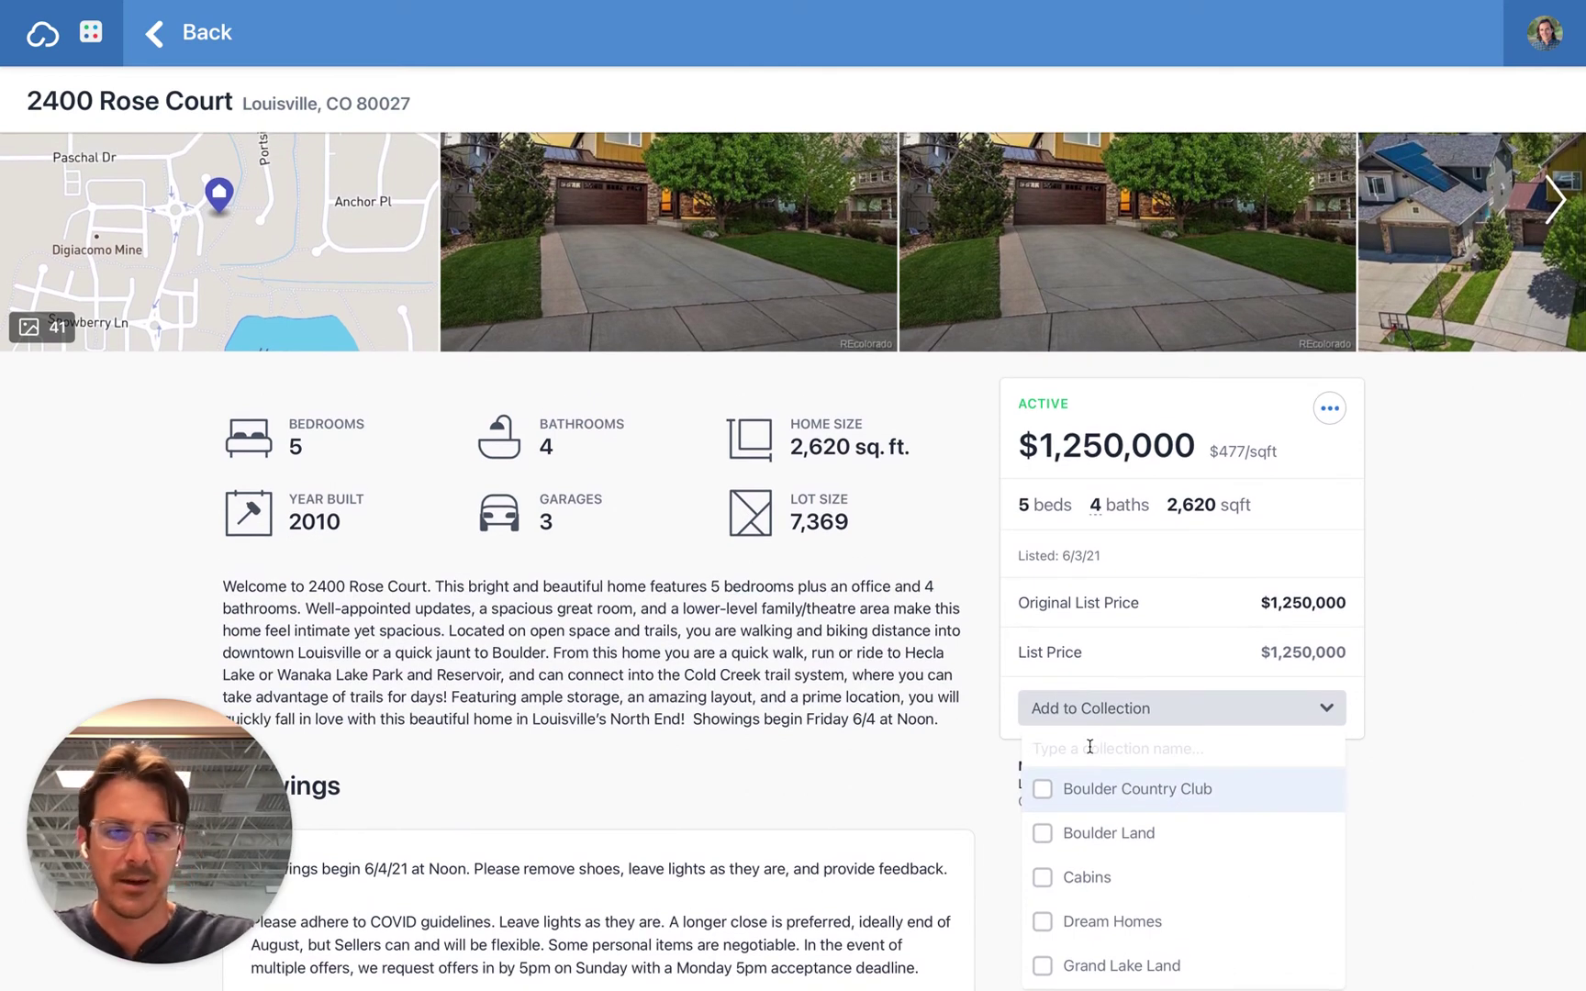
type("The Smiths")
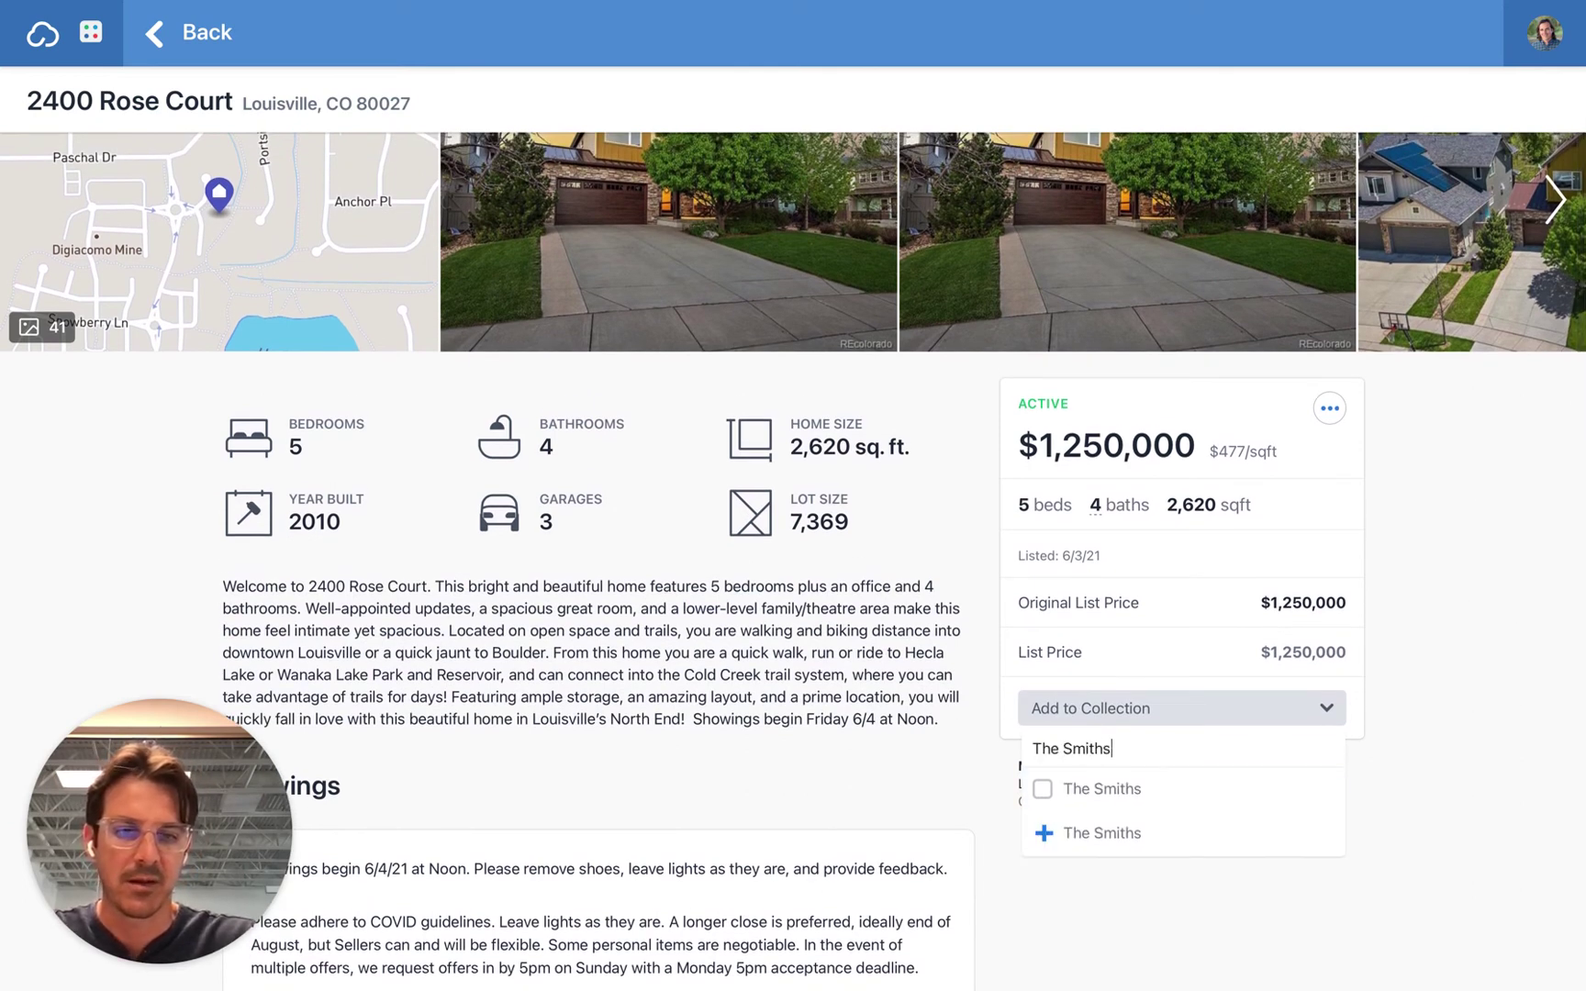
left_click(1046, 789)
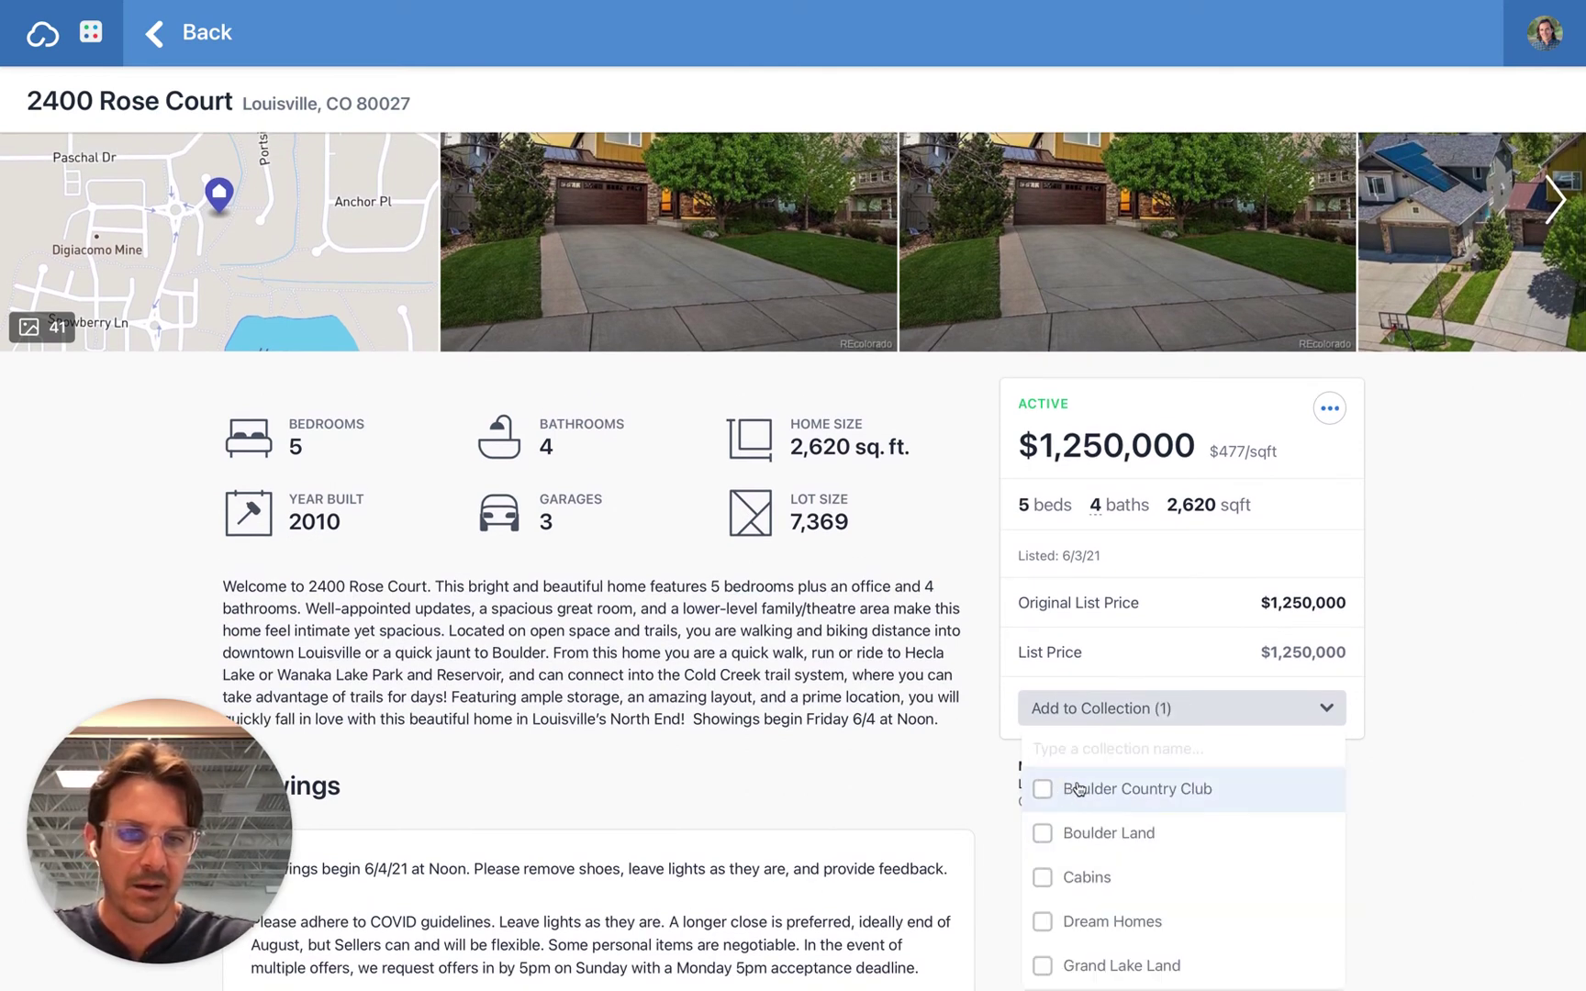
scroll(1192, 860, "down", 5)
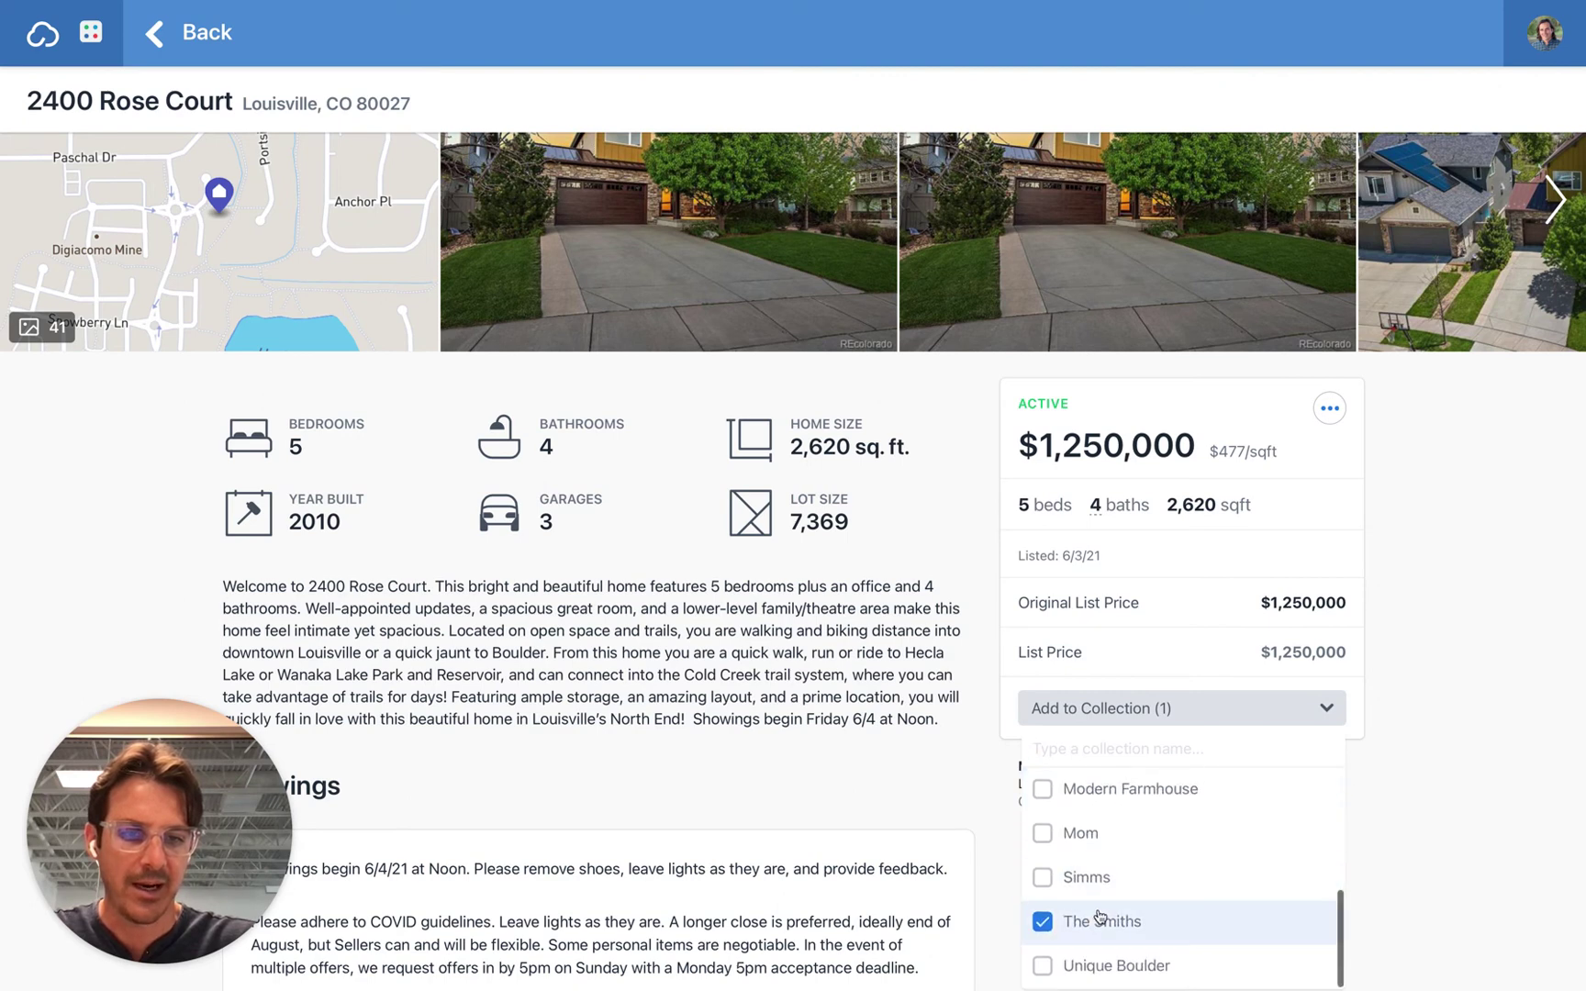
left_click(1427, 705)
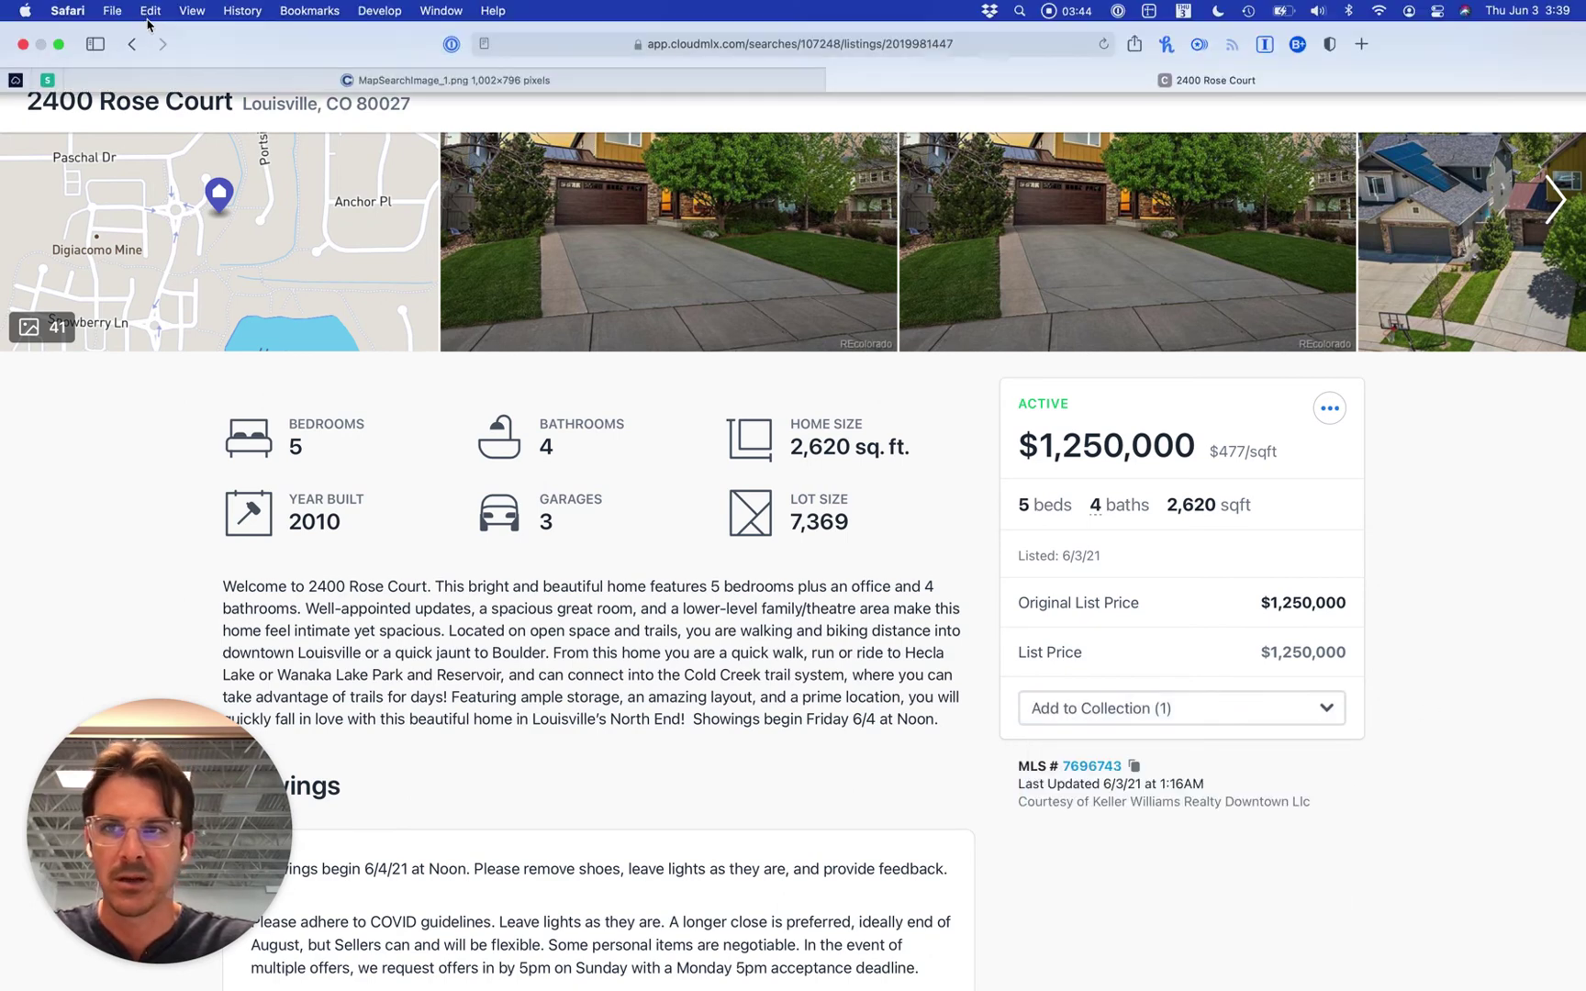
Leave the listing, return to the home page and view the list of saved areas.
left_click(160, 40)
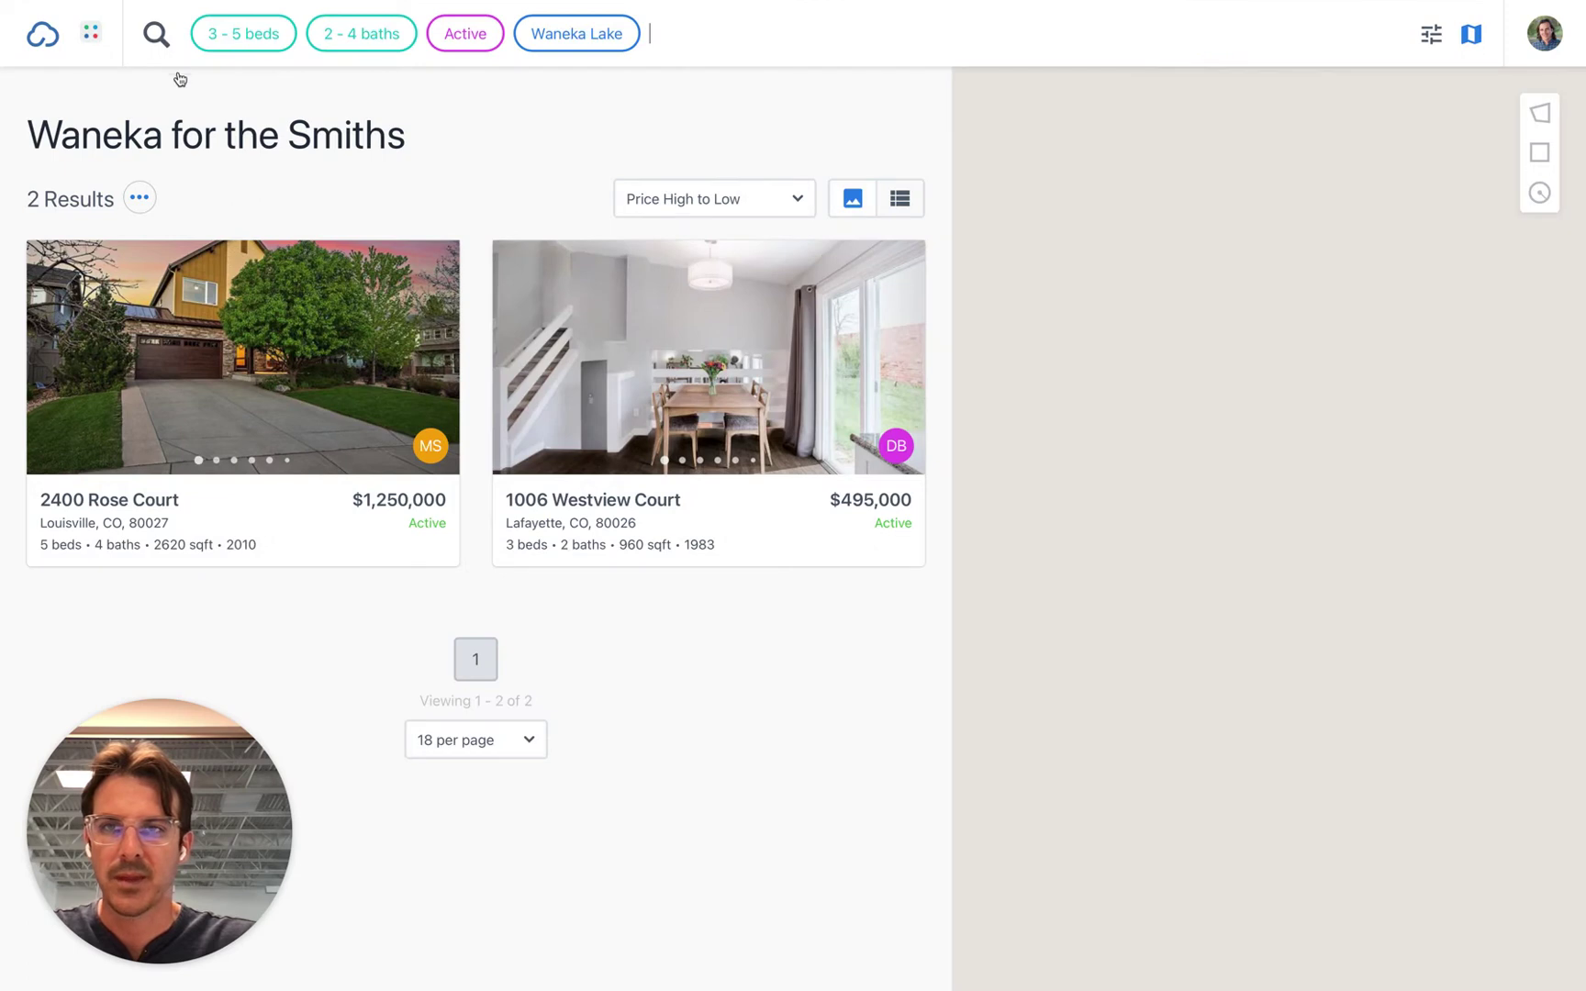
left_click(35, 37)
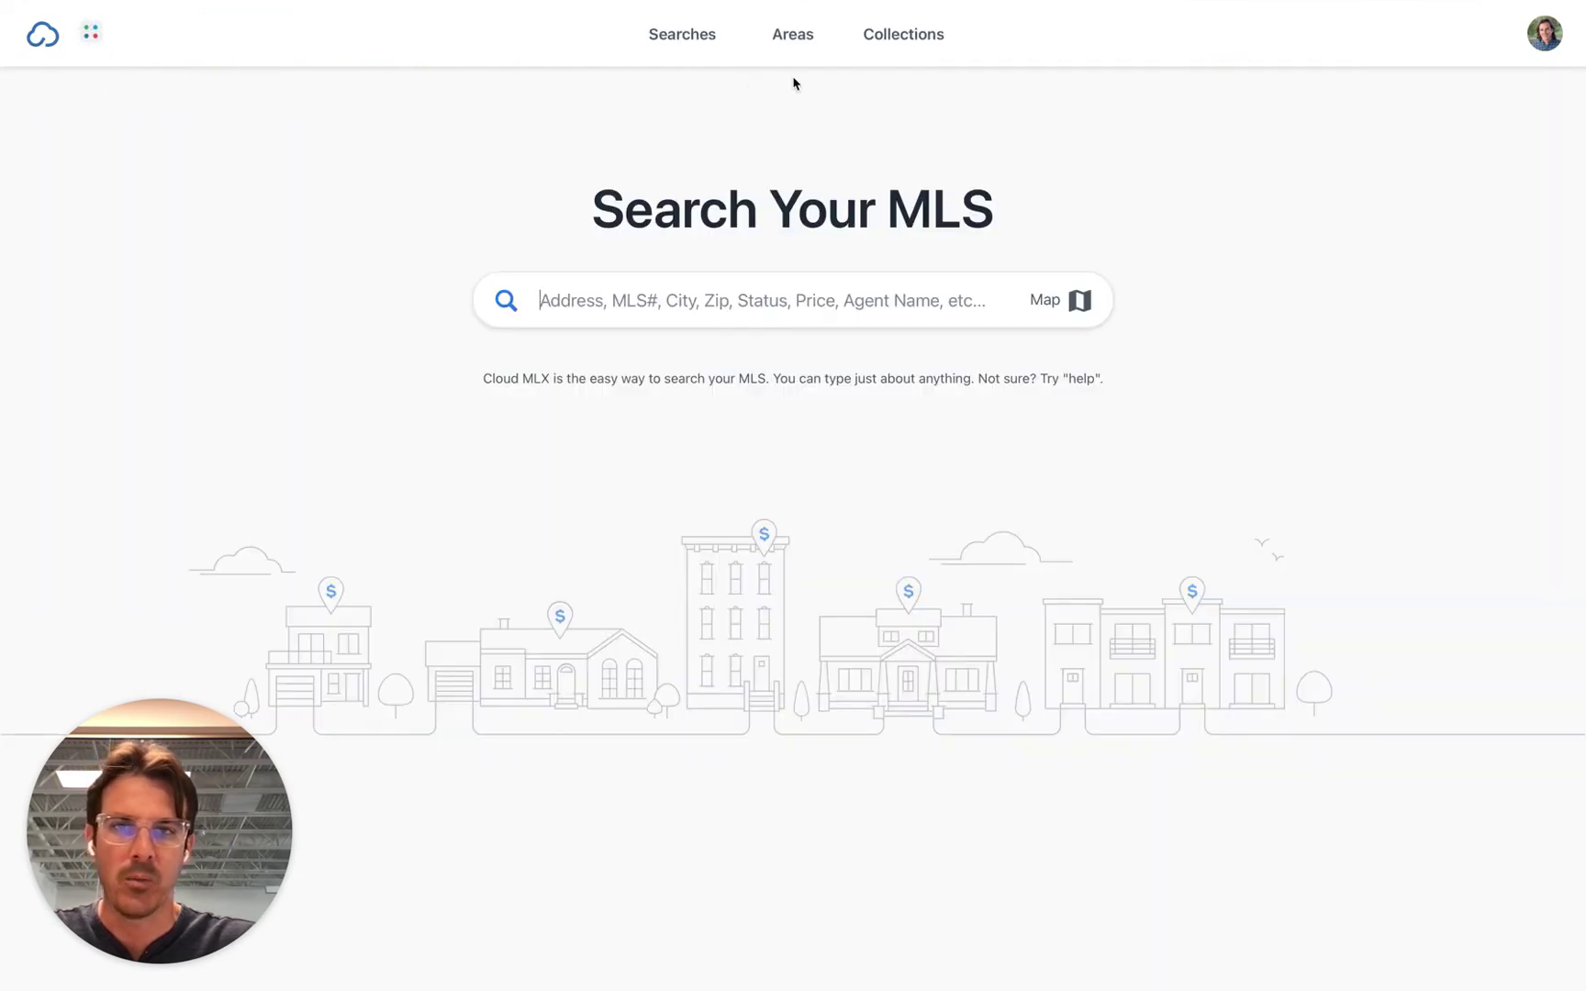
left_click(801, 37)
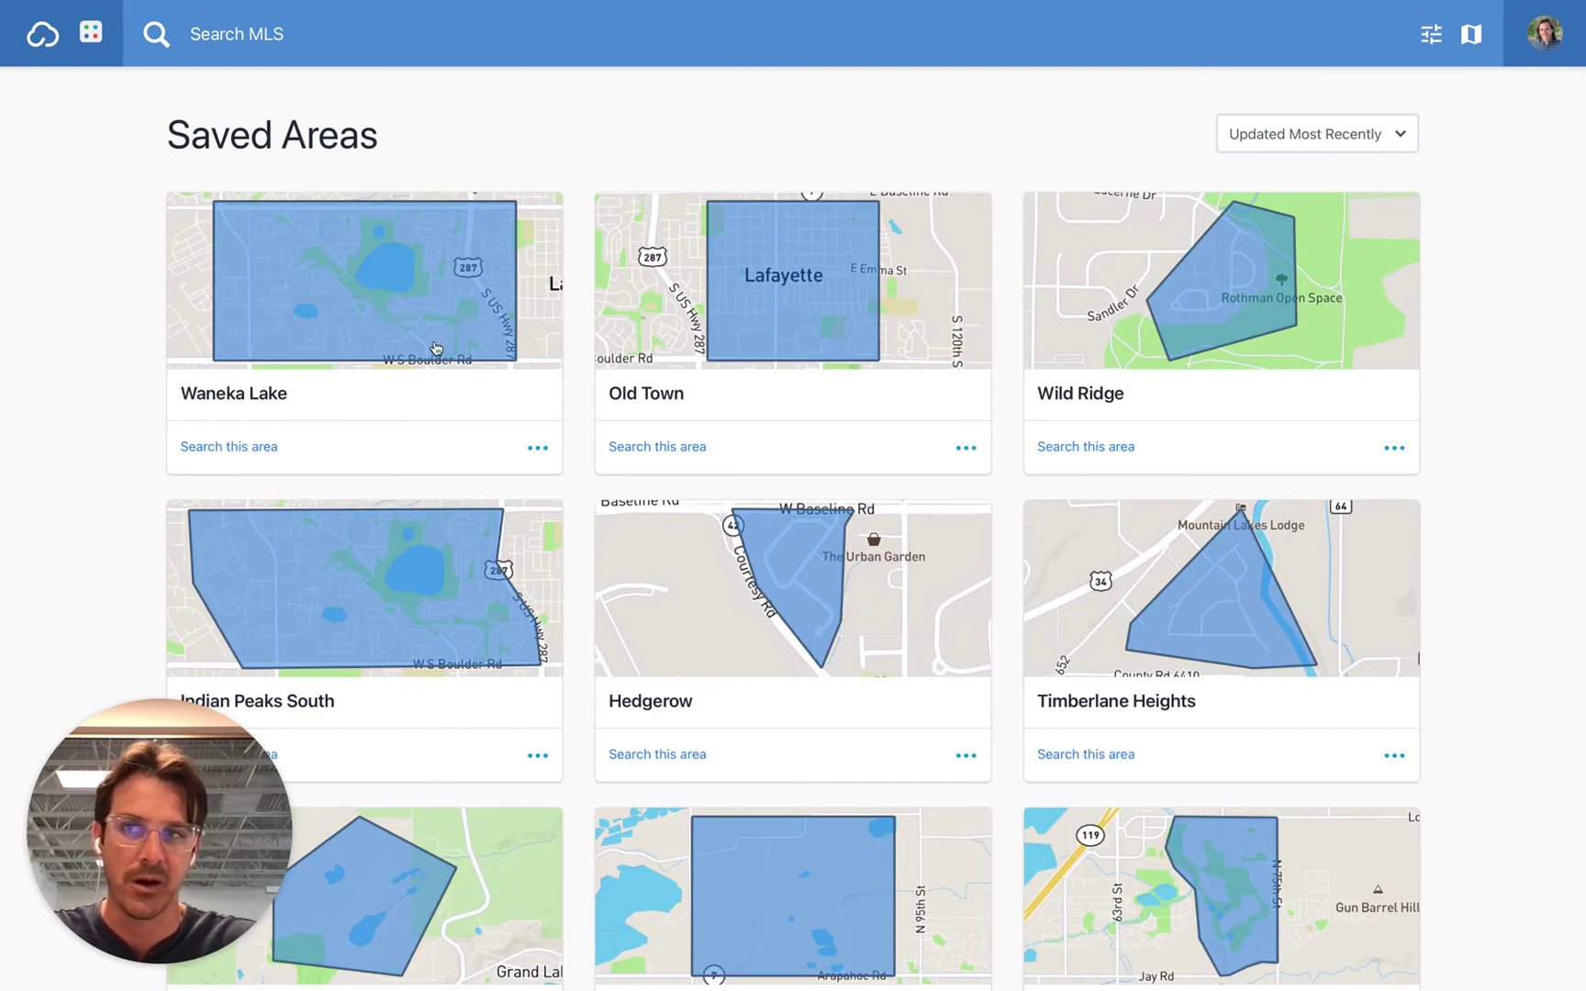
Go back to the home page and open the clients' collection from the list of collections.
left_click(46, 34)
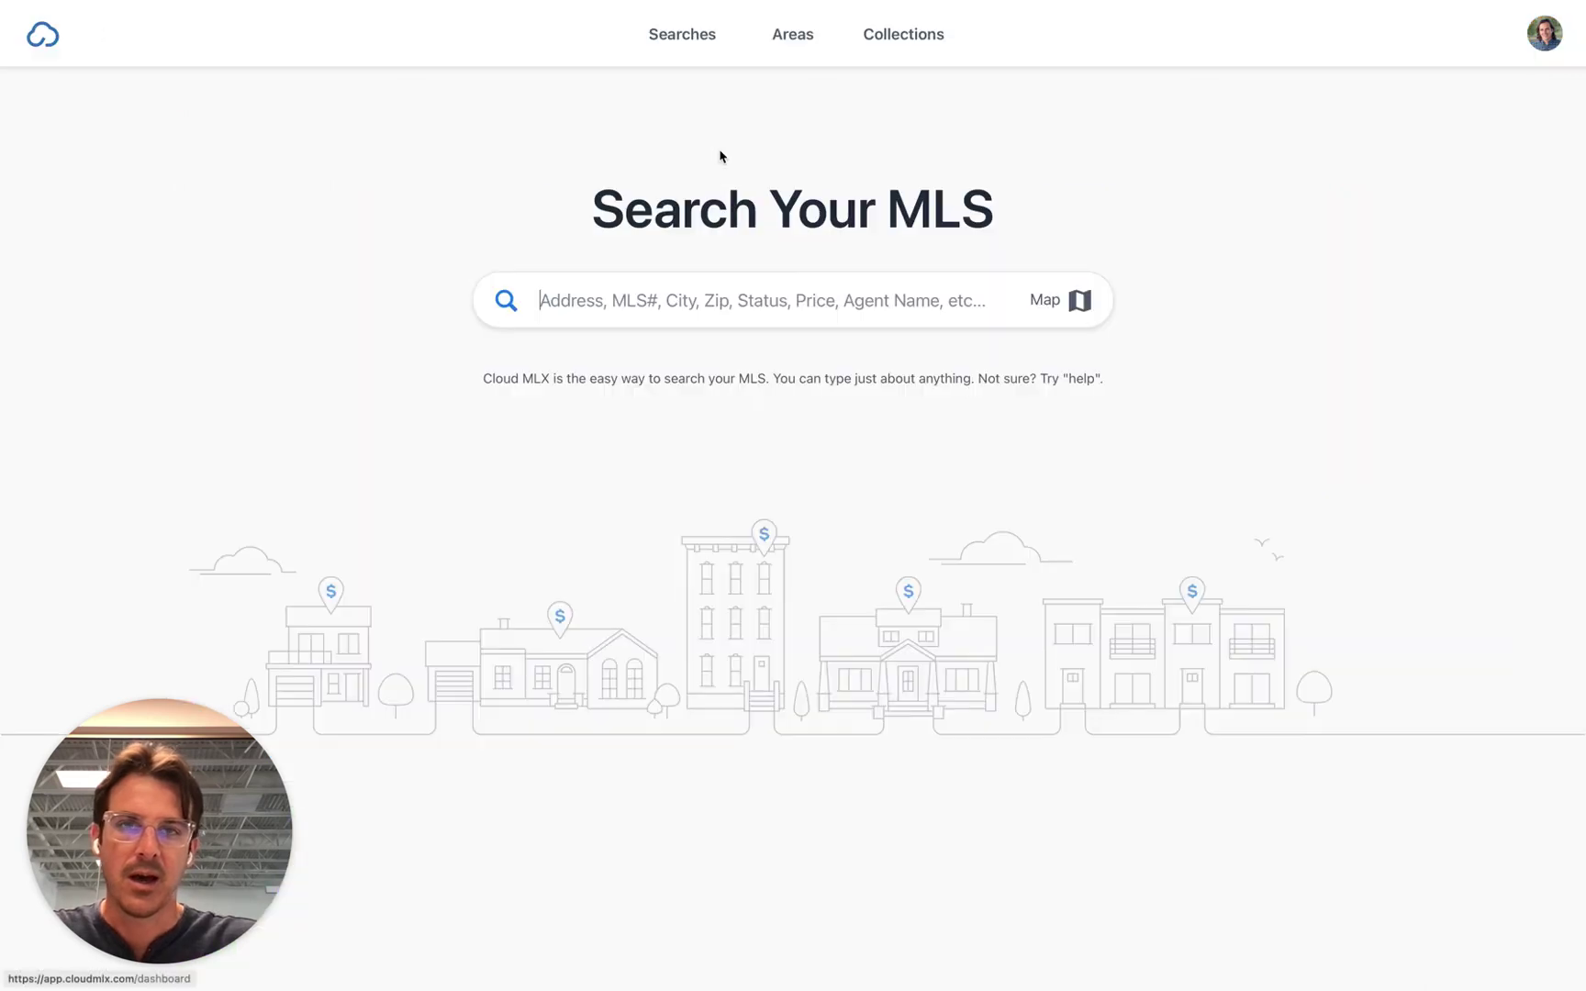
left_click(931, 15)
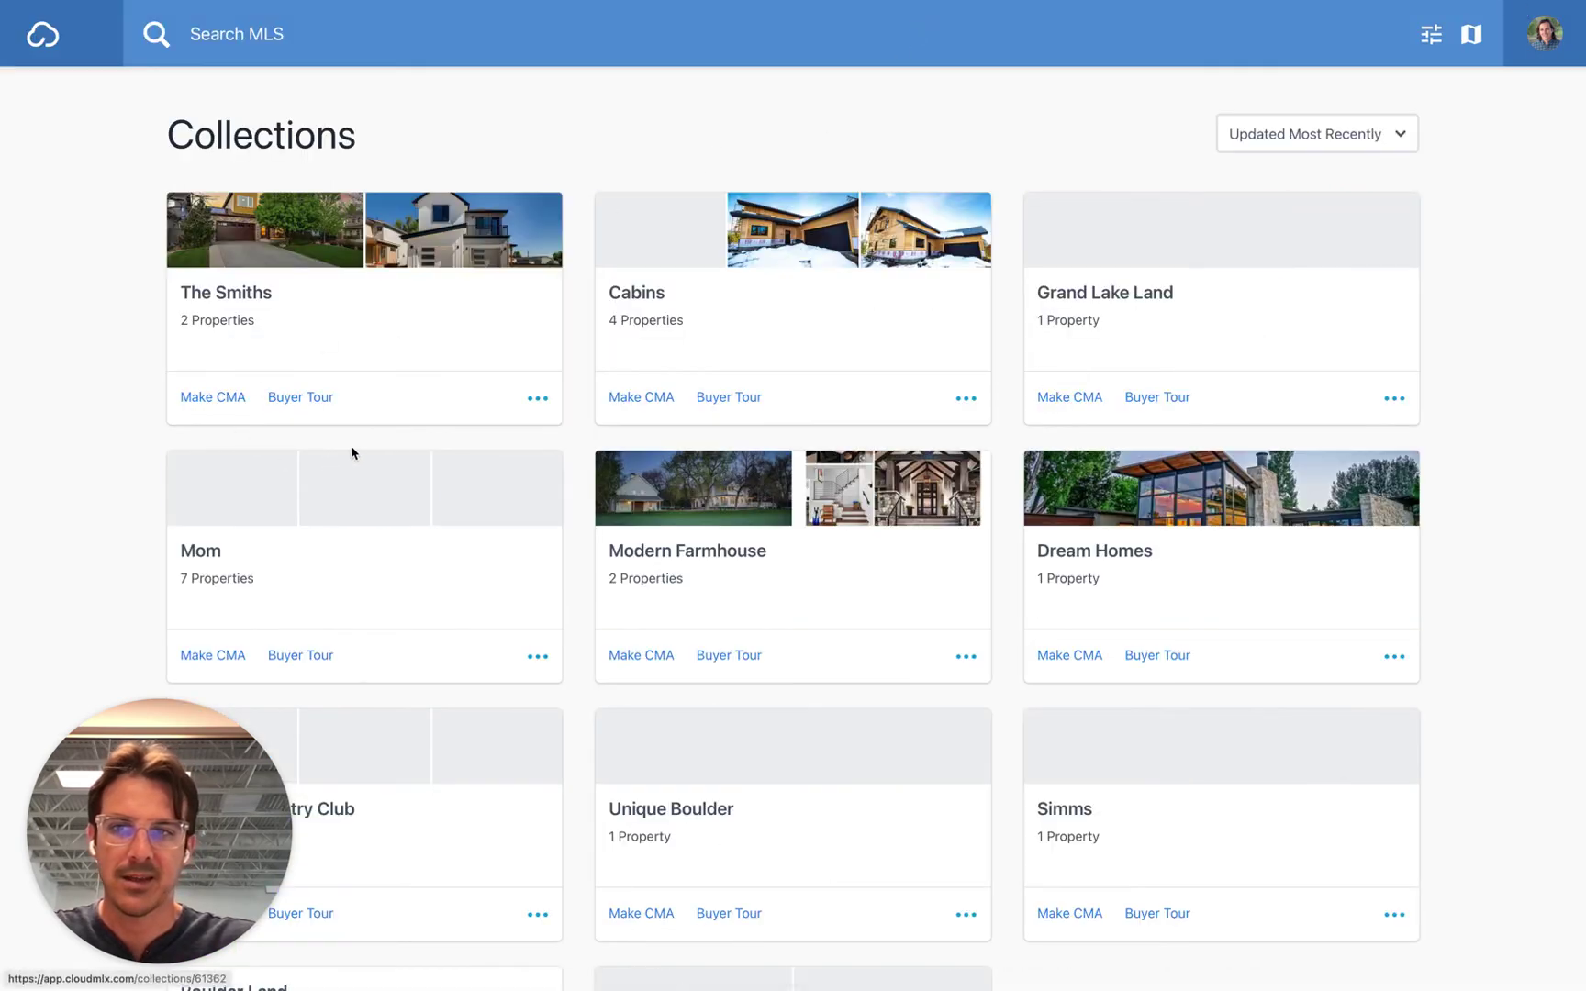
left_click(384, 266)
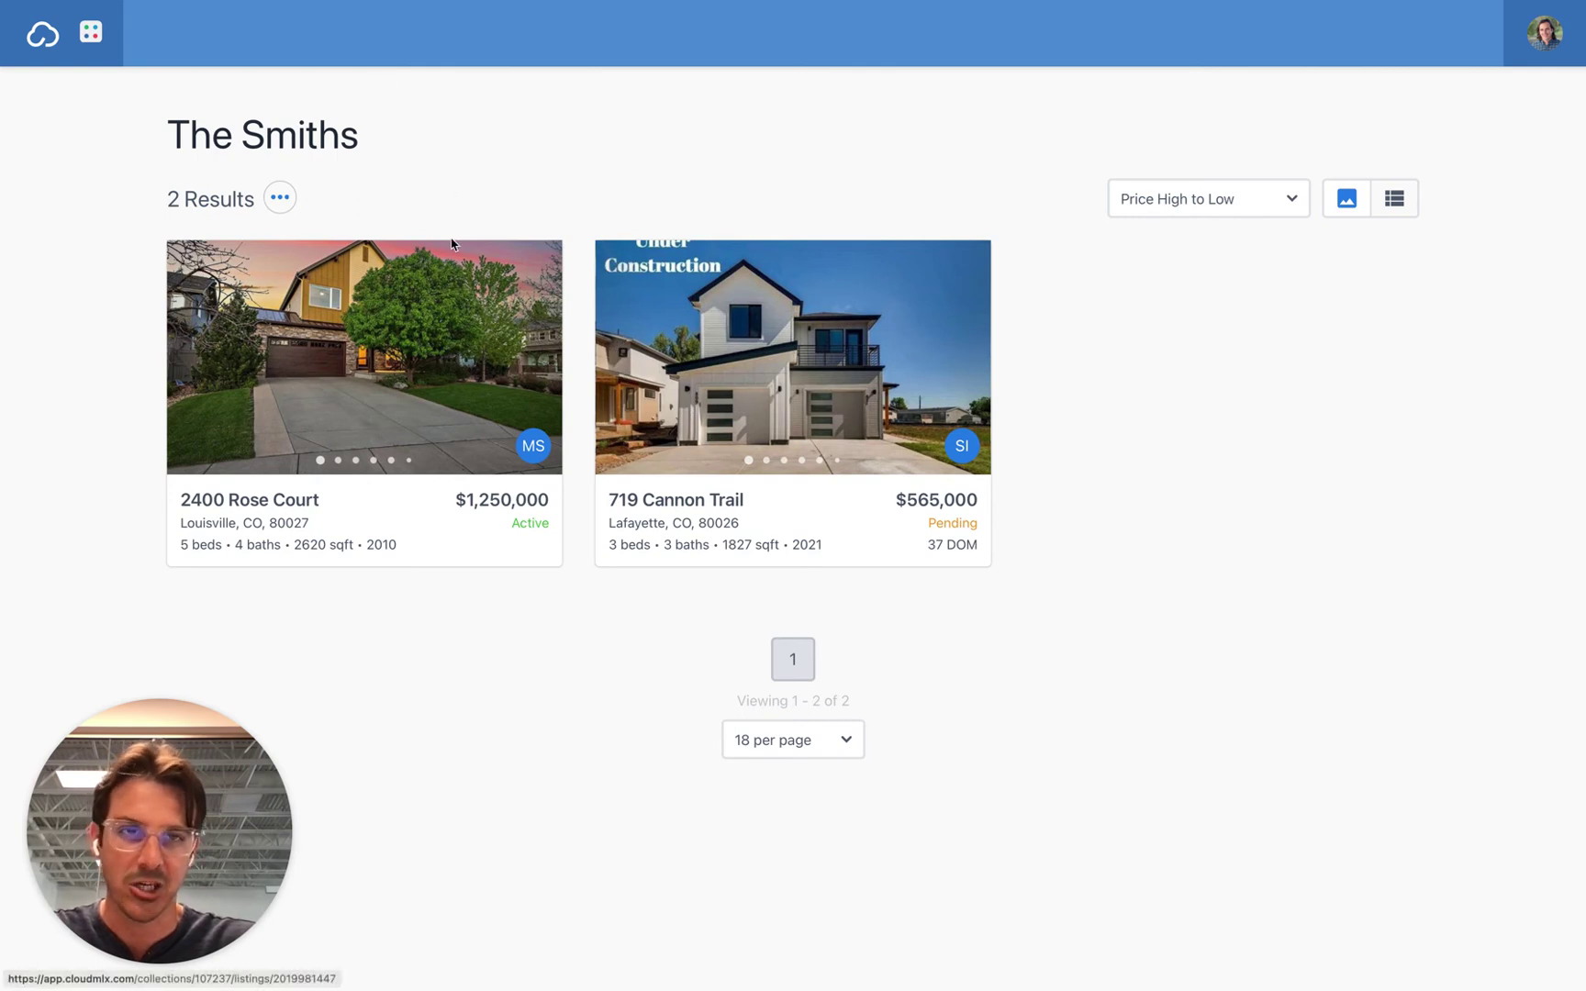
Return to the home page and find the clients' collection by searching for its name, opening it from the suggestions.
left_click(41, 34)
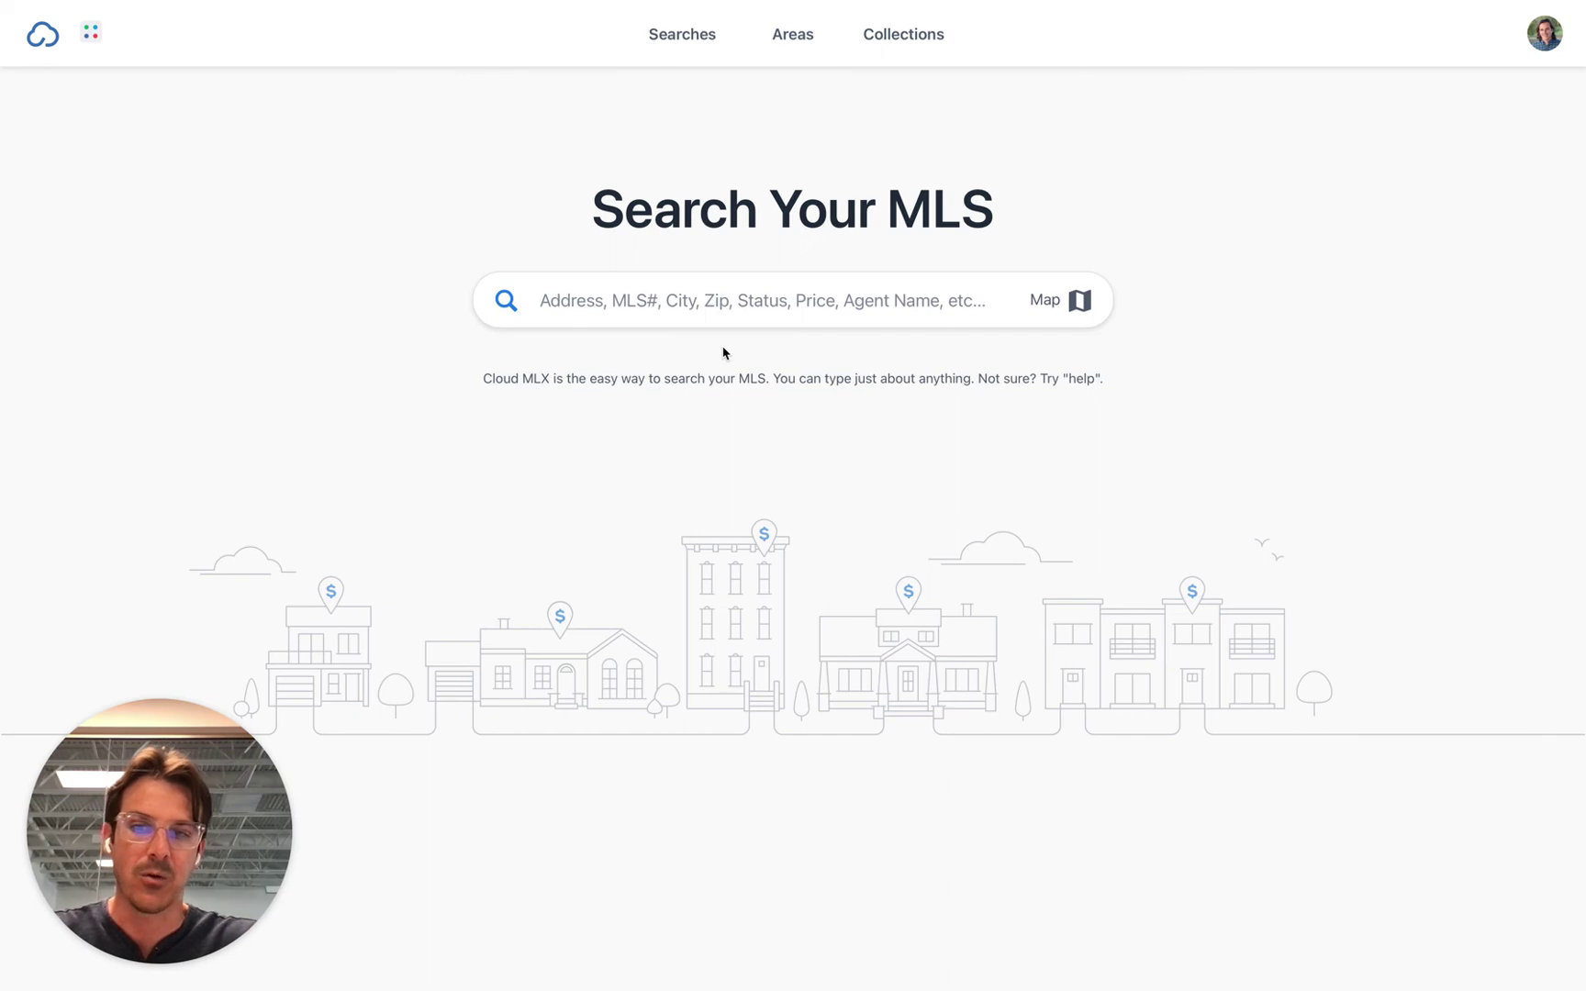
type("The Smi")
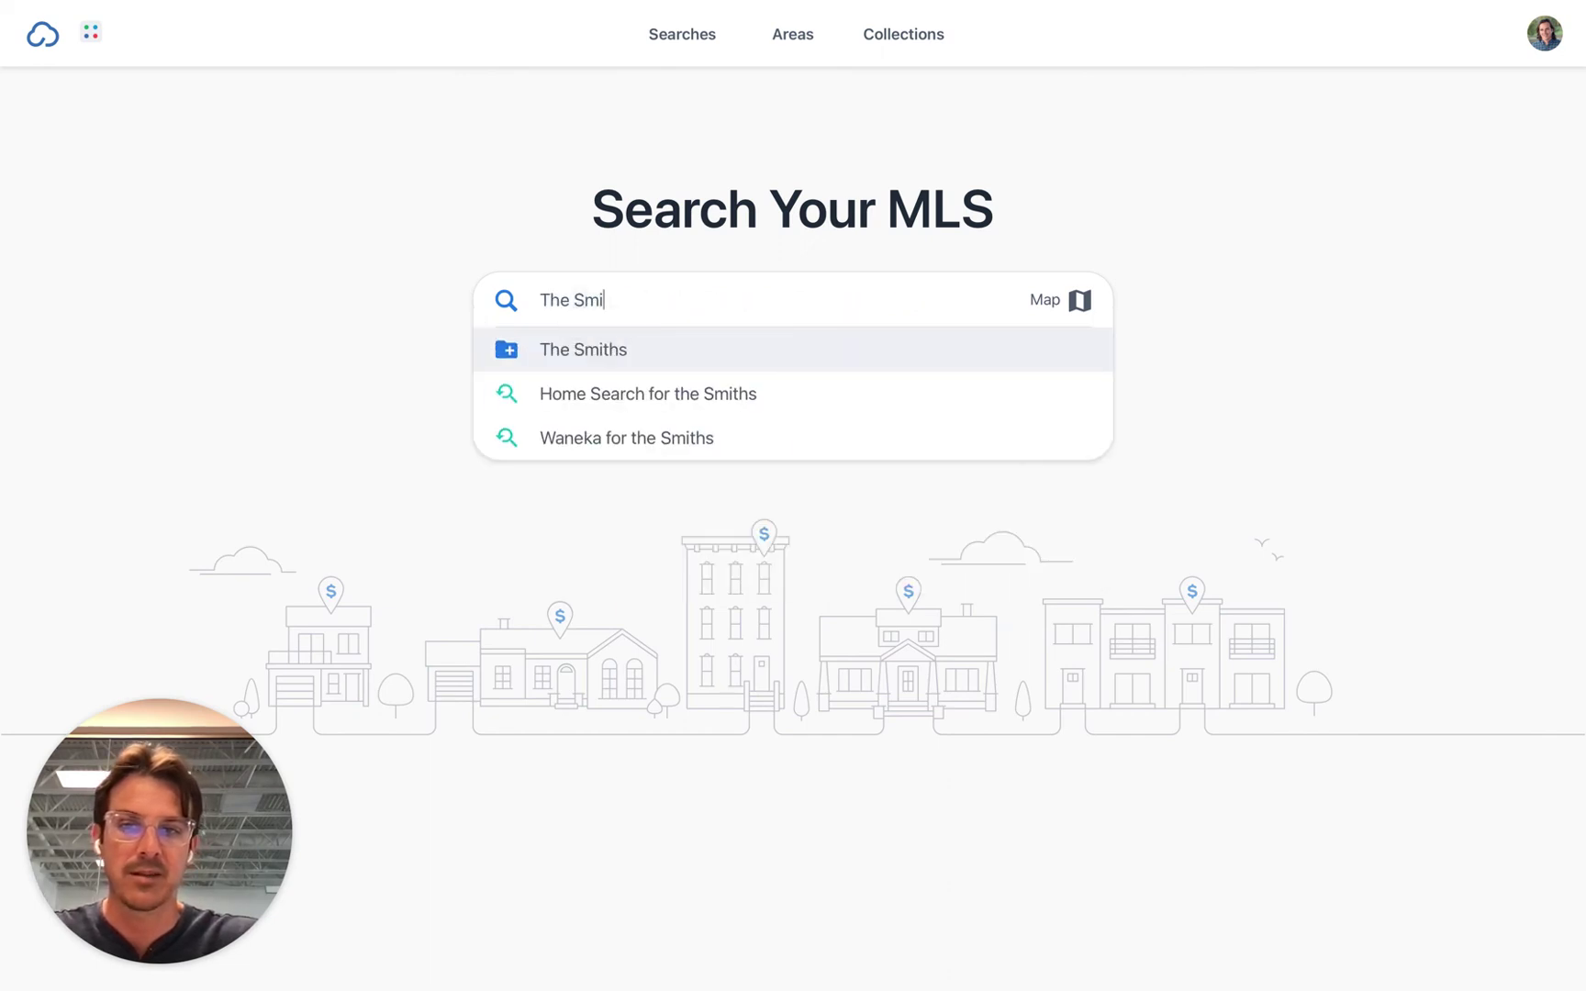
key("Return")
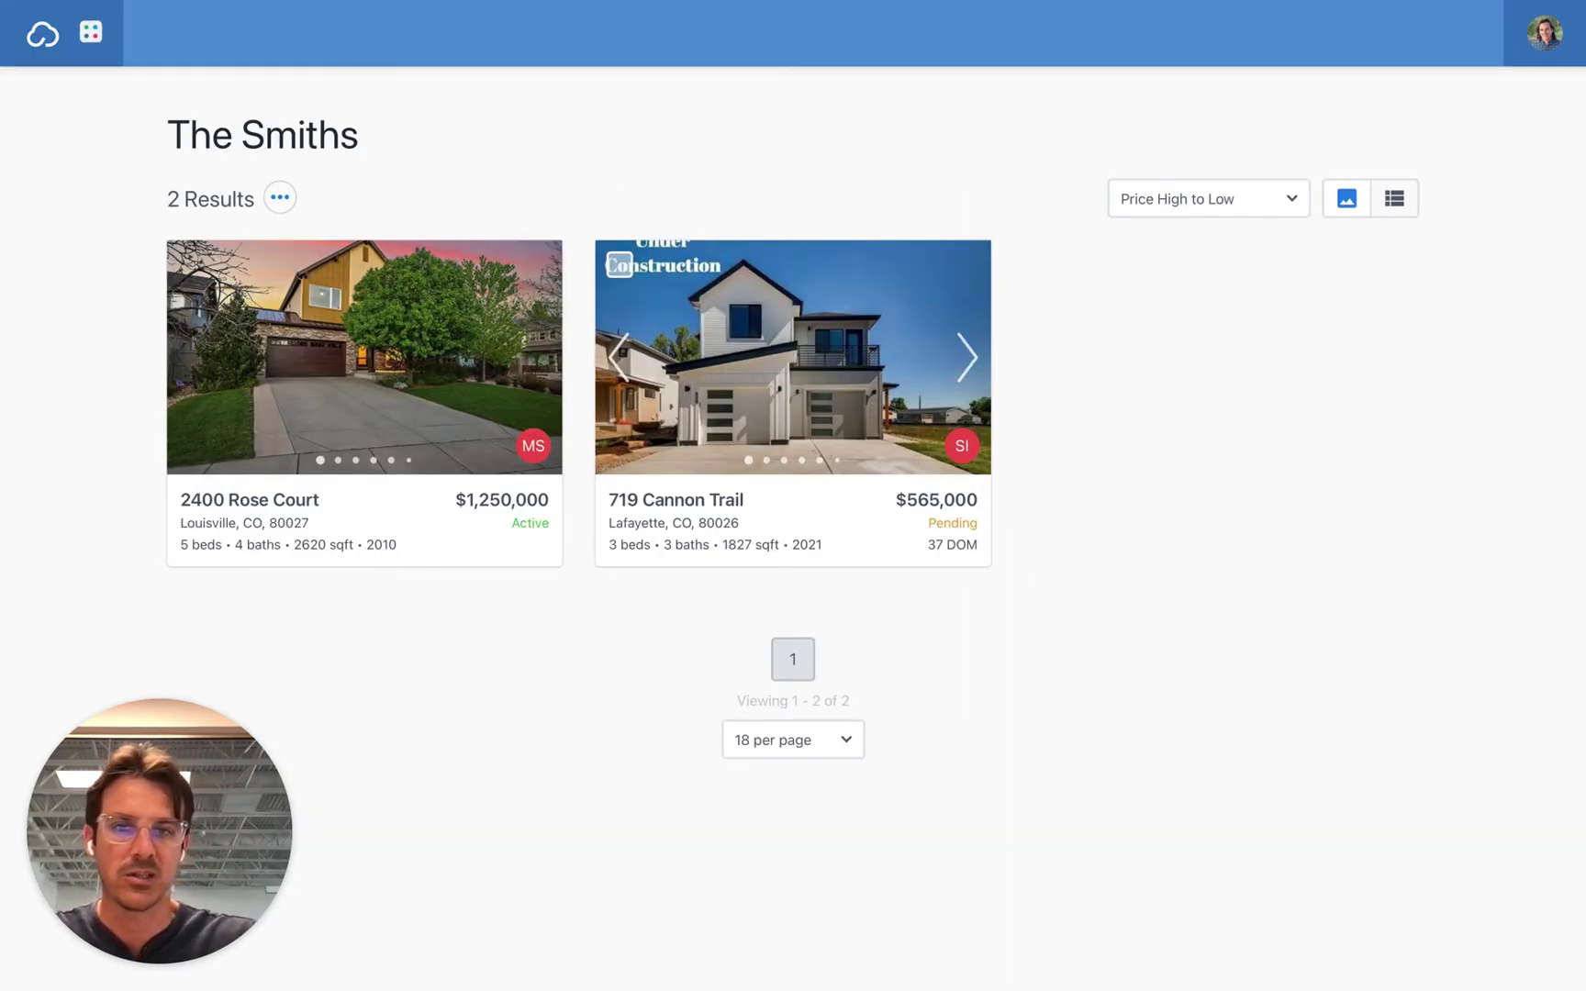
Start a new search from the home page using the saved "Waneka Lake" area.
left_click(42, 34)
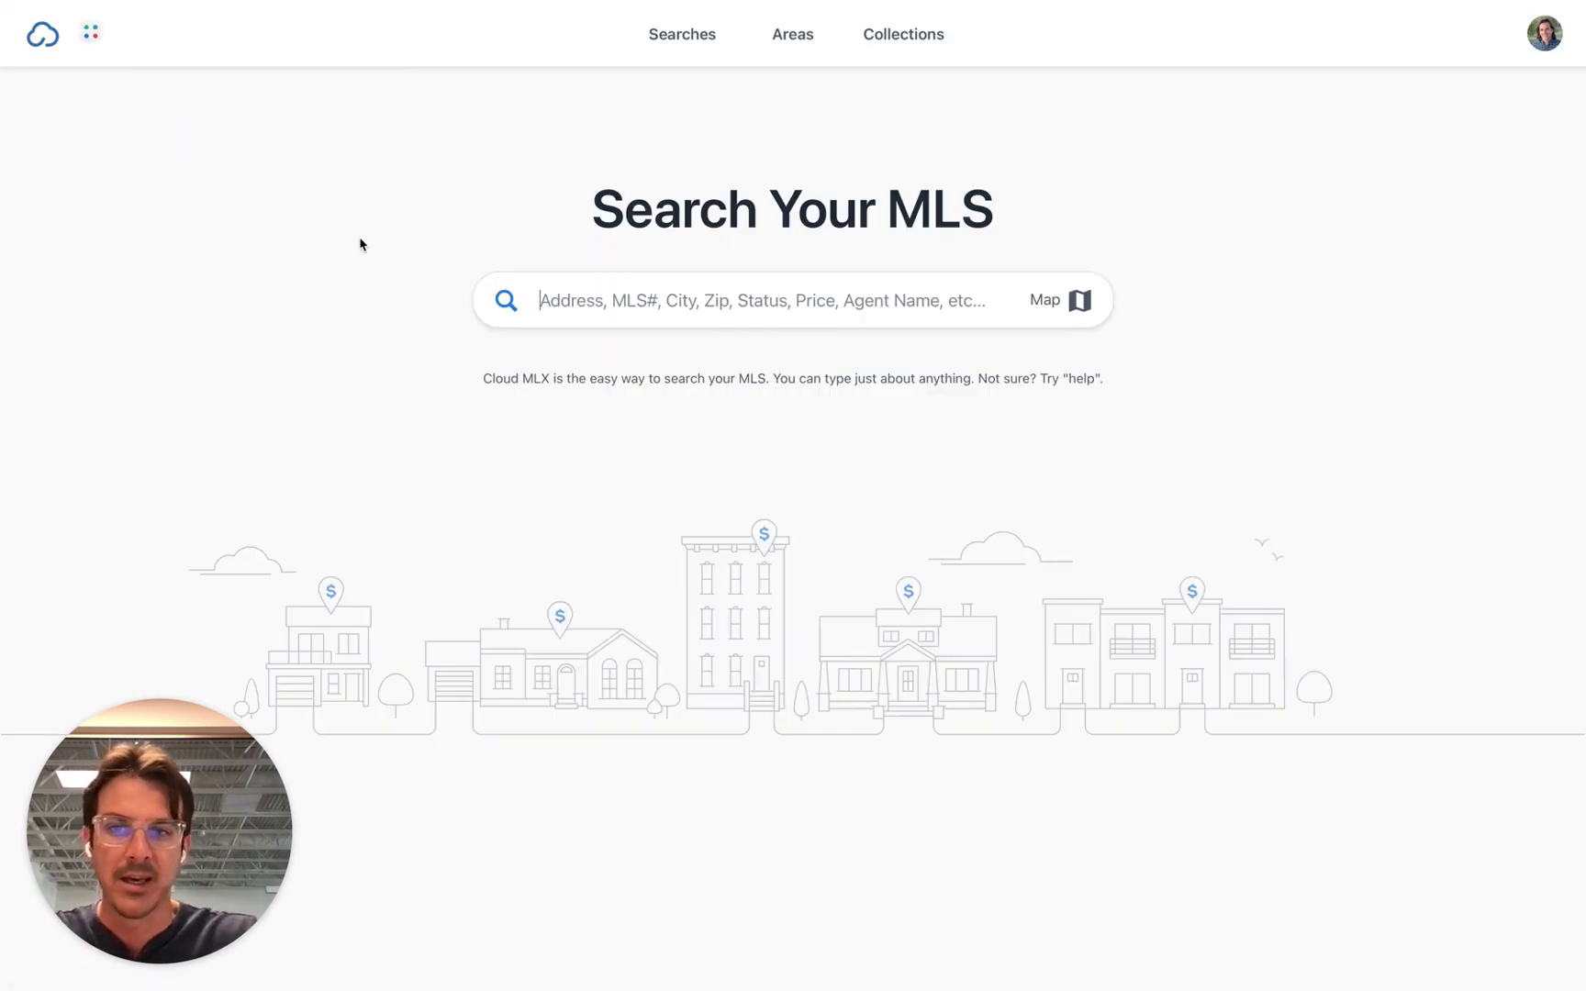
type("Wan")
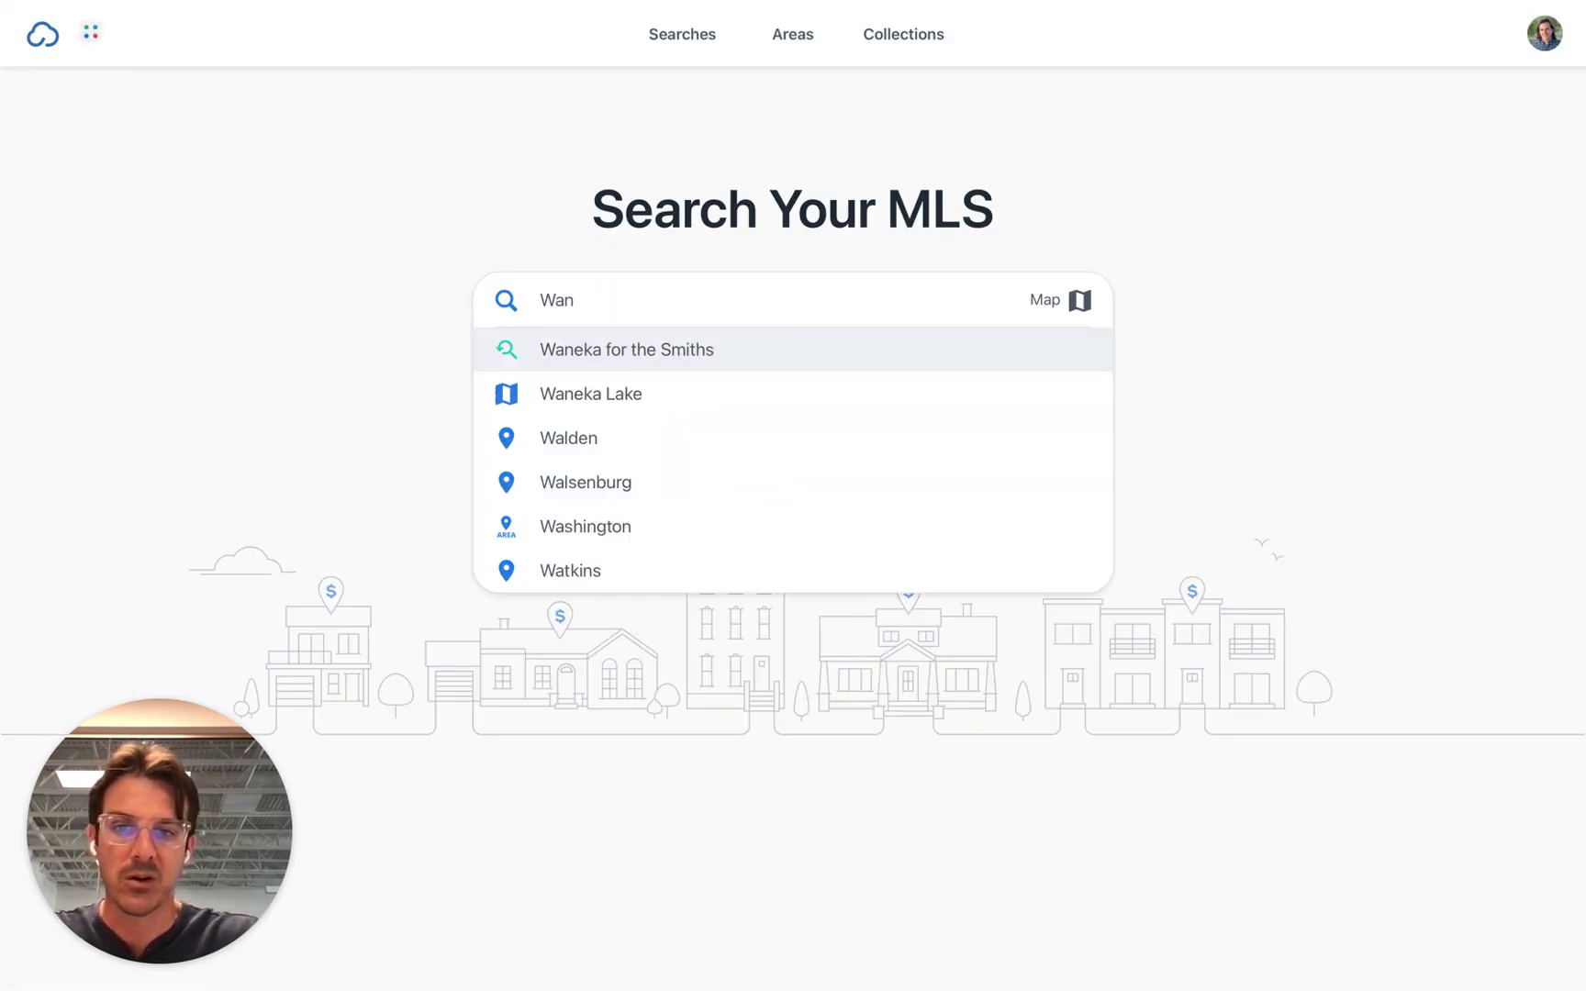
left_click(513, 391)
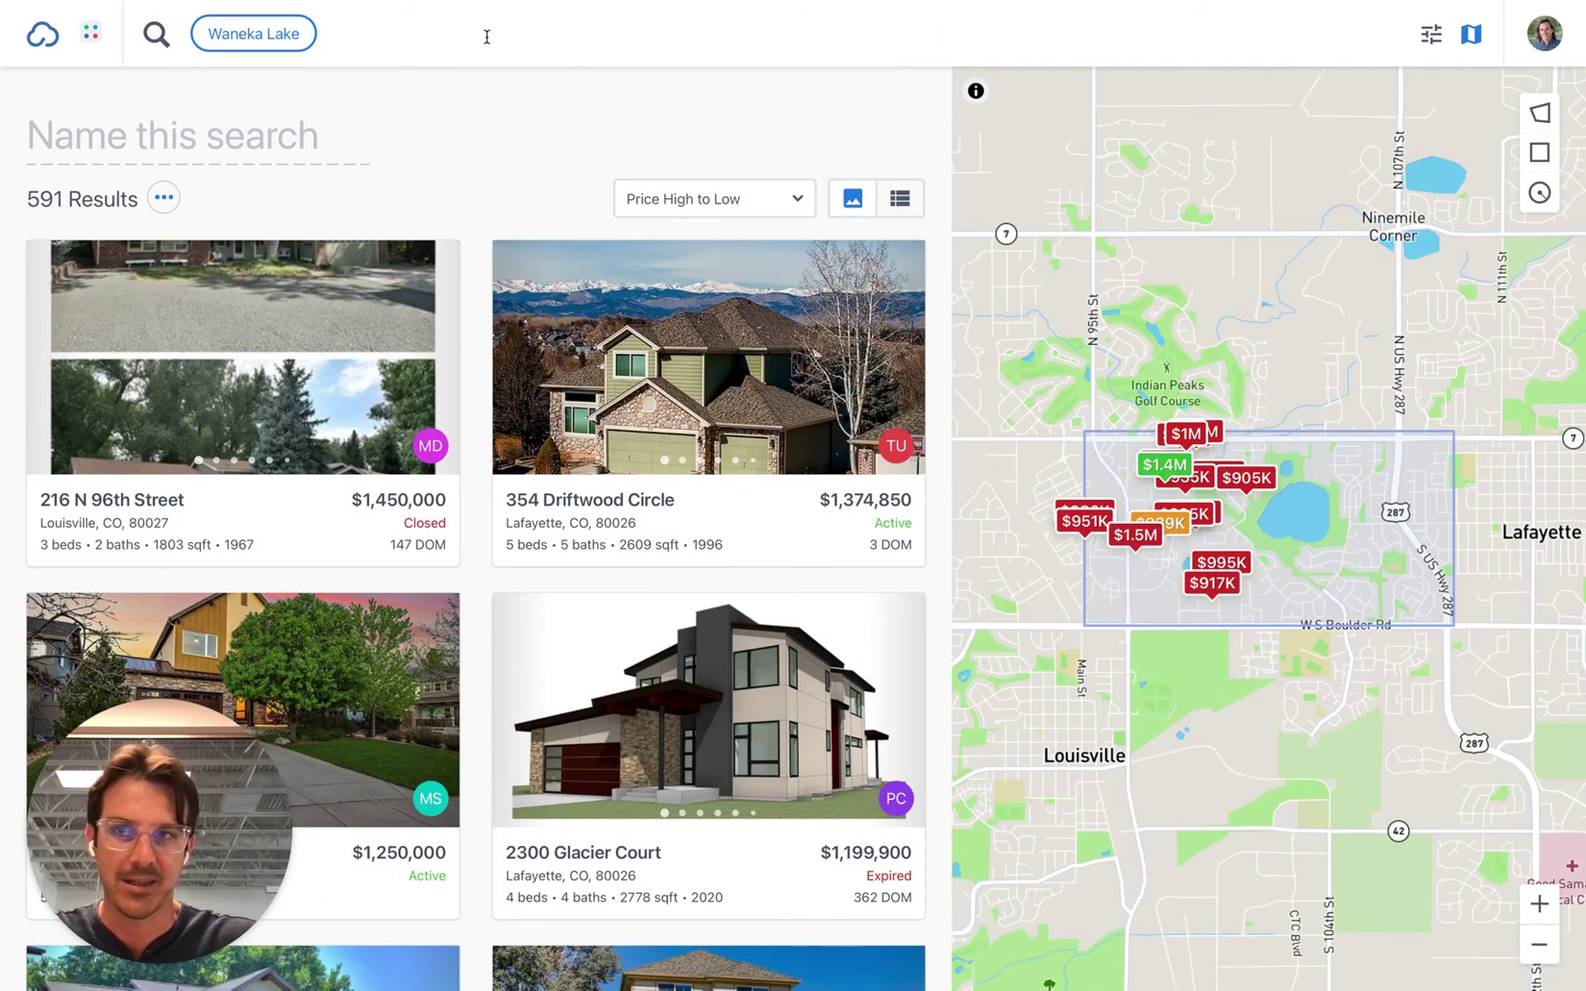
Narrow the Waneka Lake search to Closed status and 6 months back, and return to the home page.
type("clos")
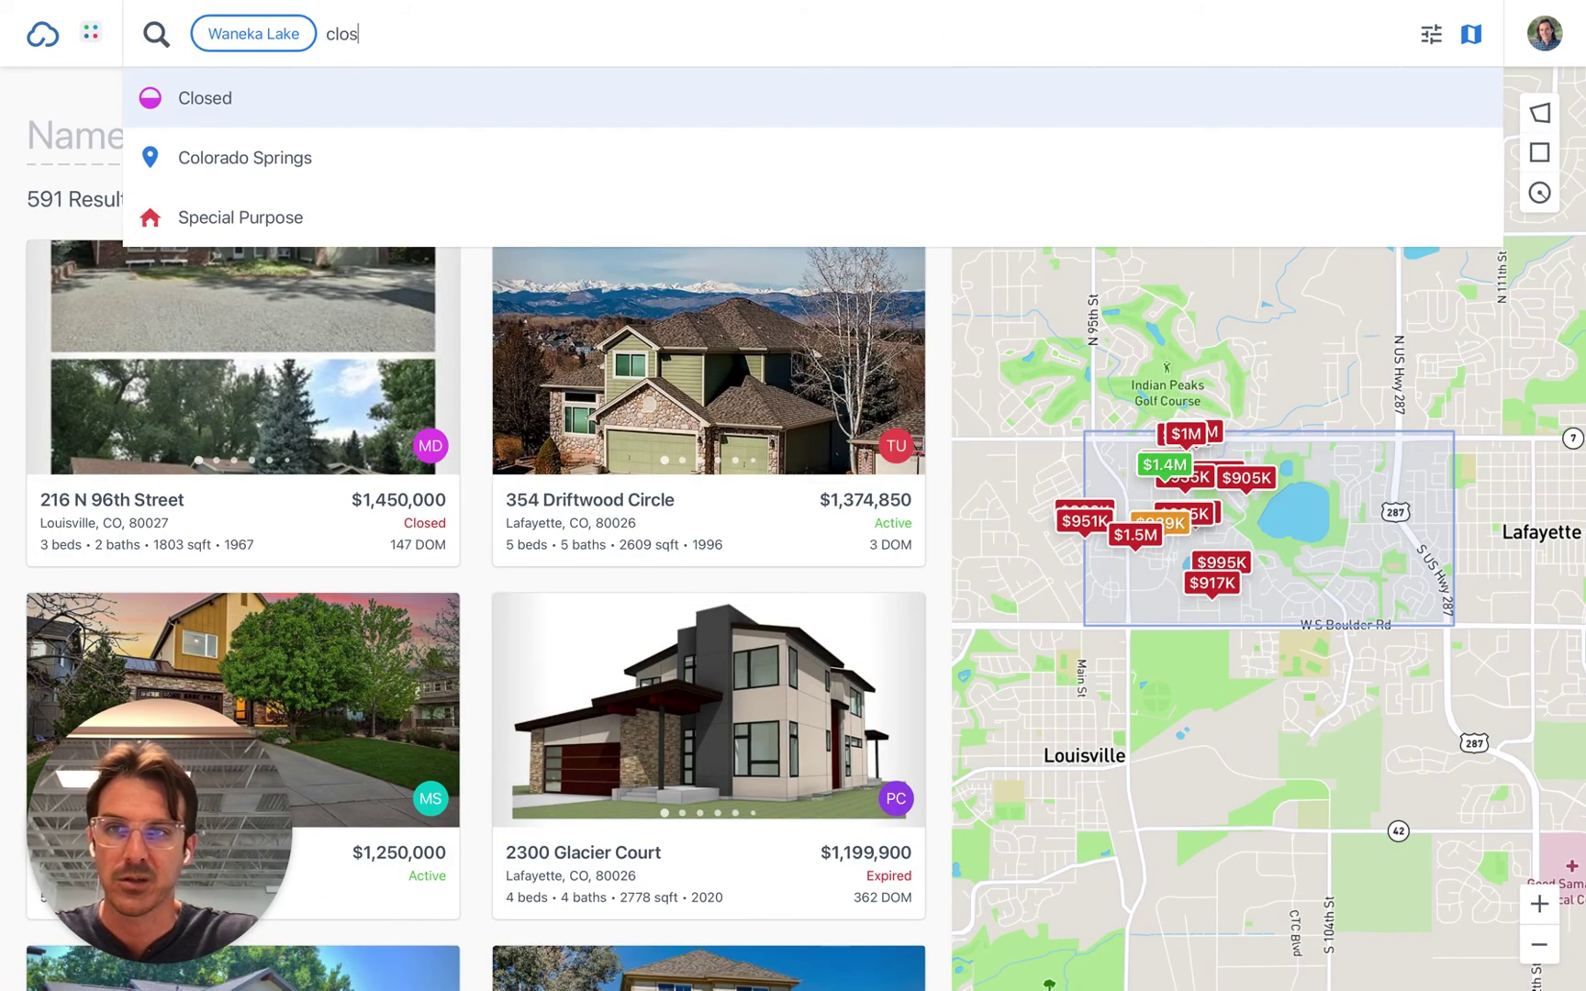
key("Return")
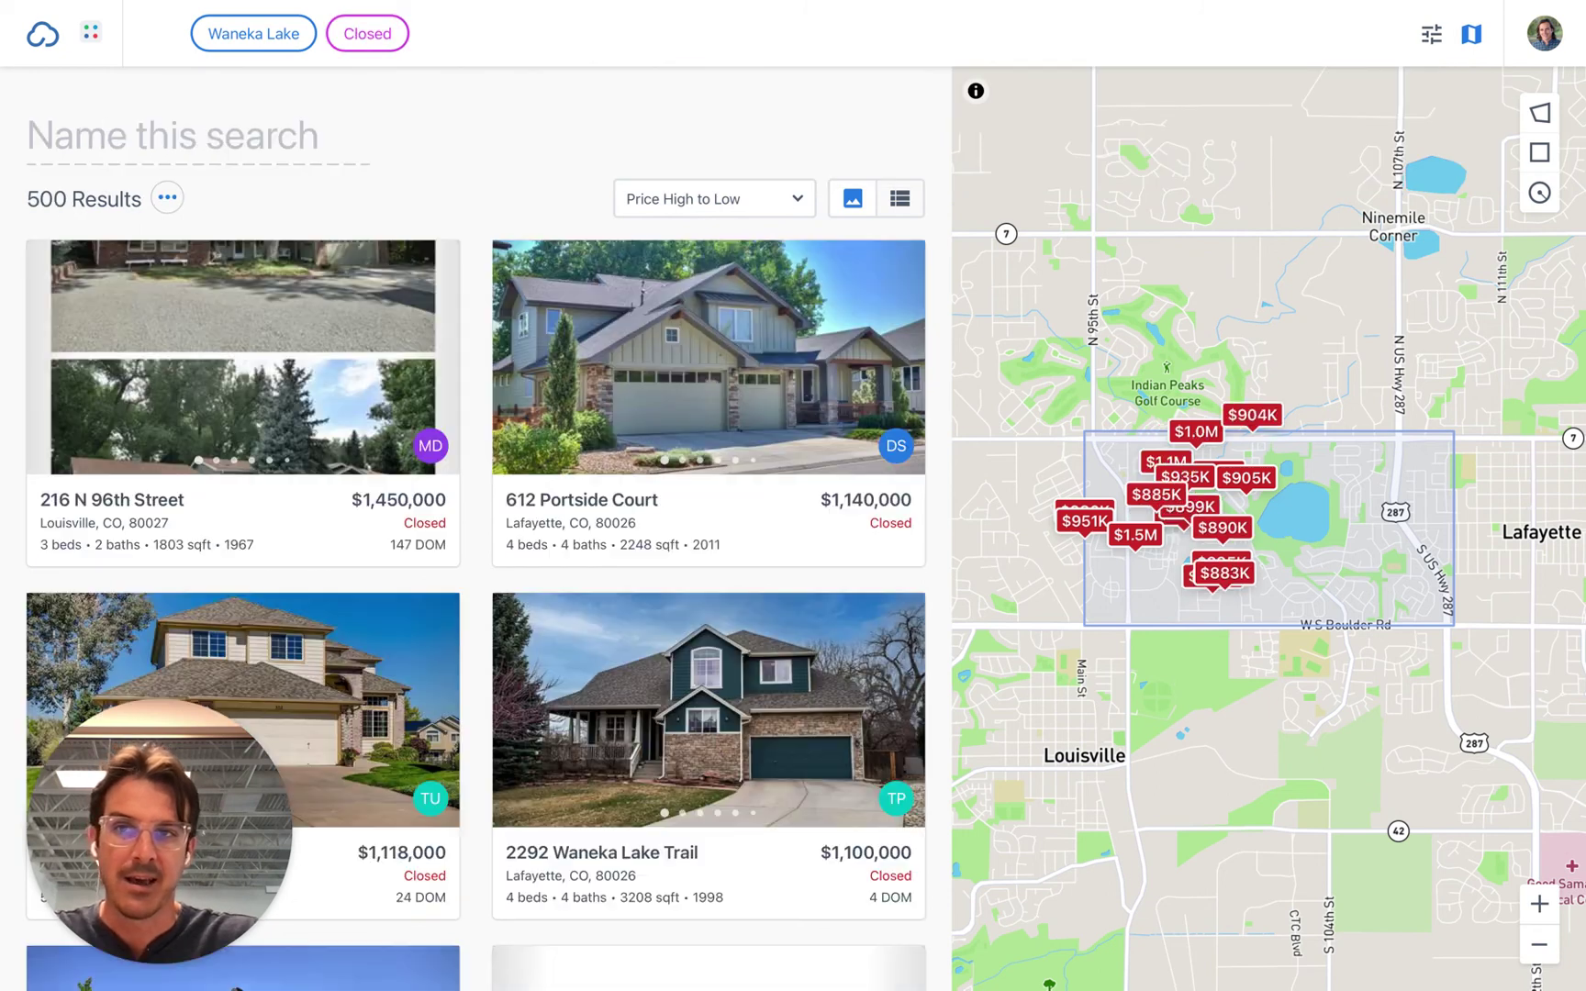
type("6 mo")
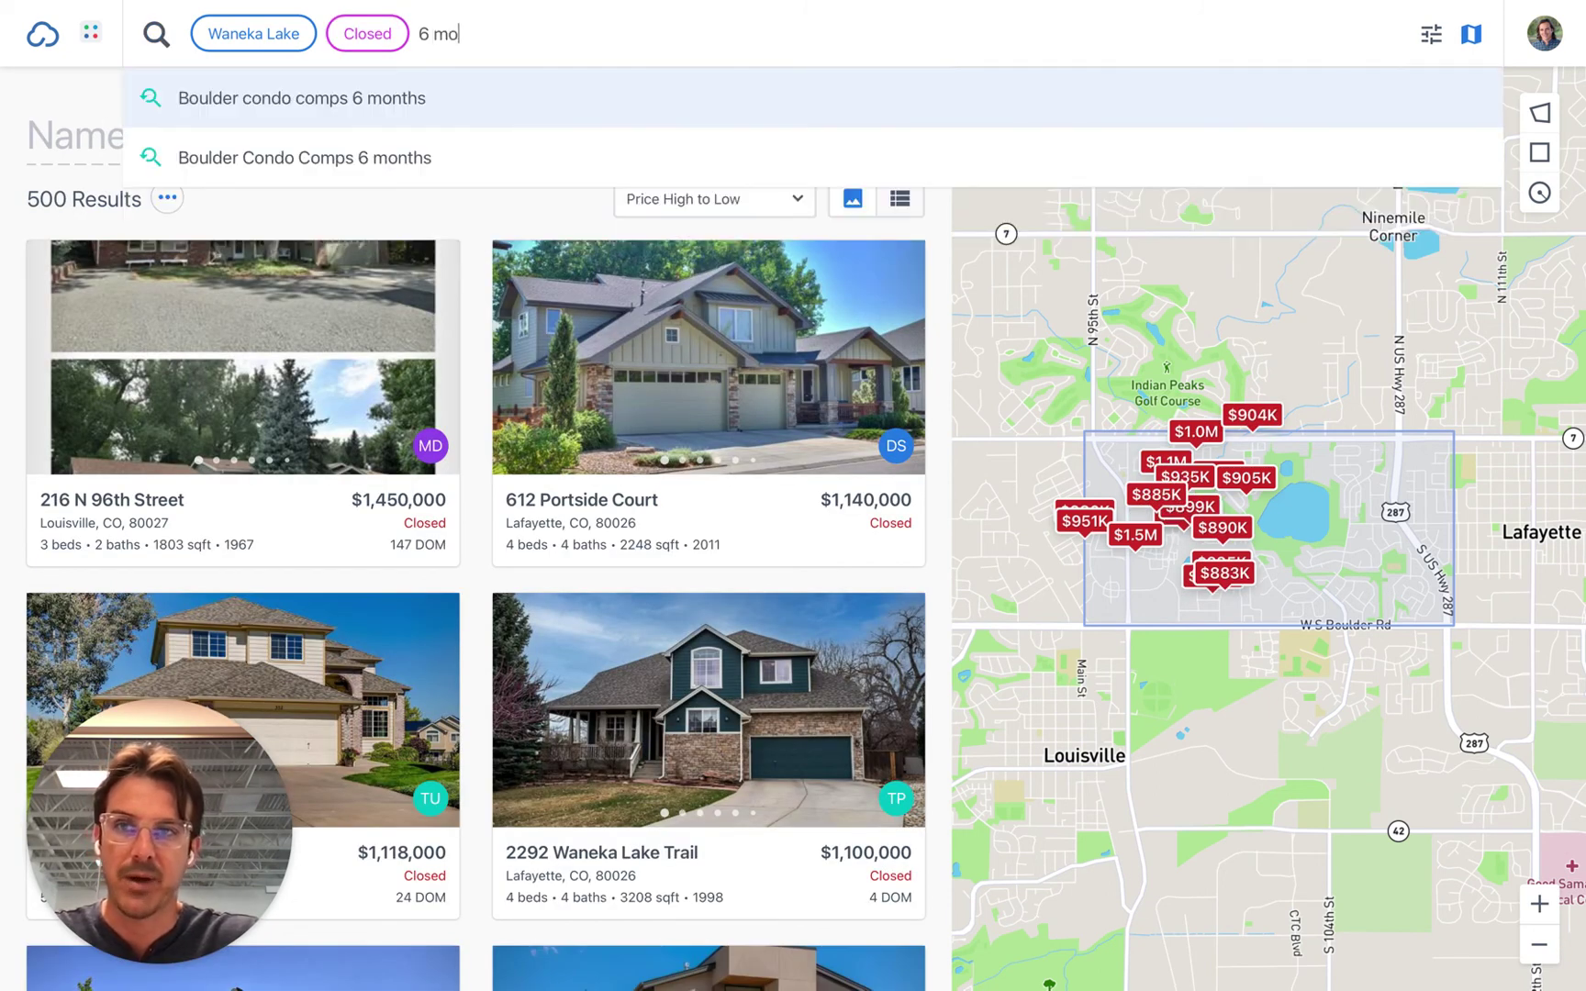
type("nths")
key("Return")
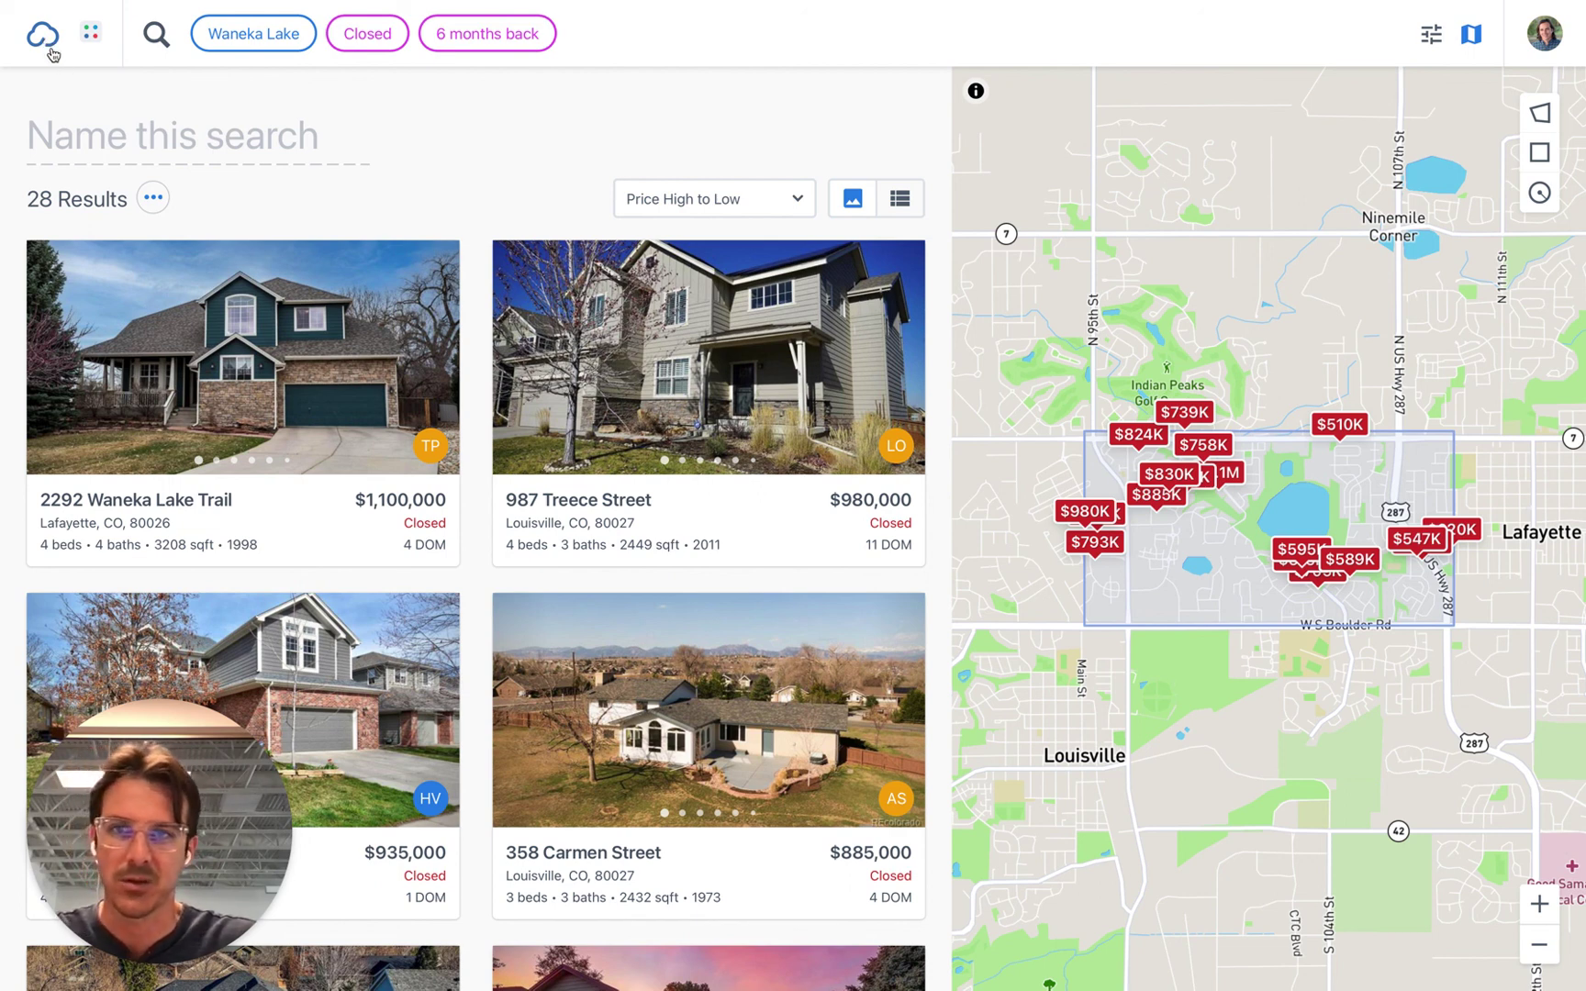
left_click(46, 47)
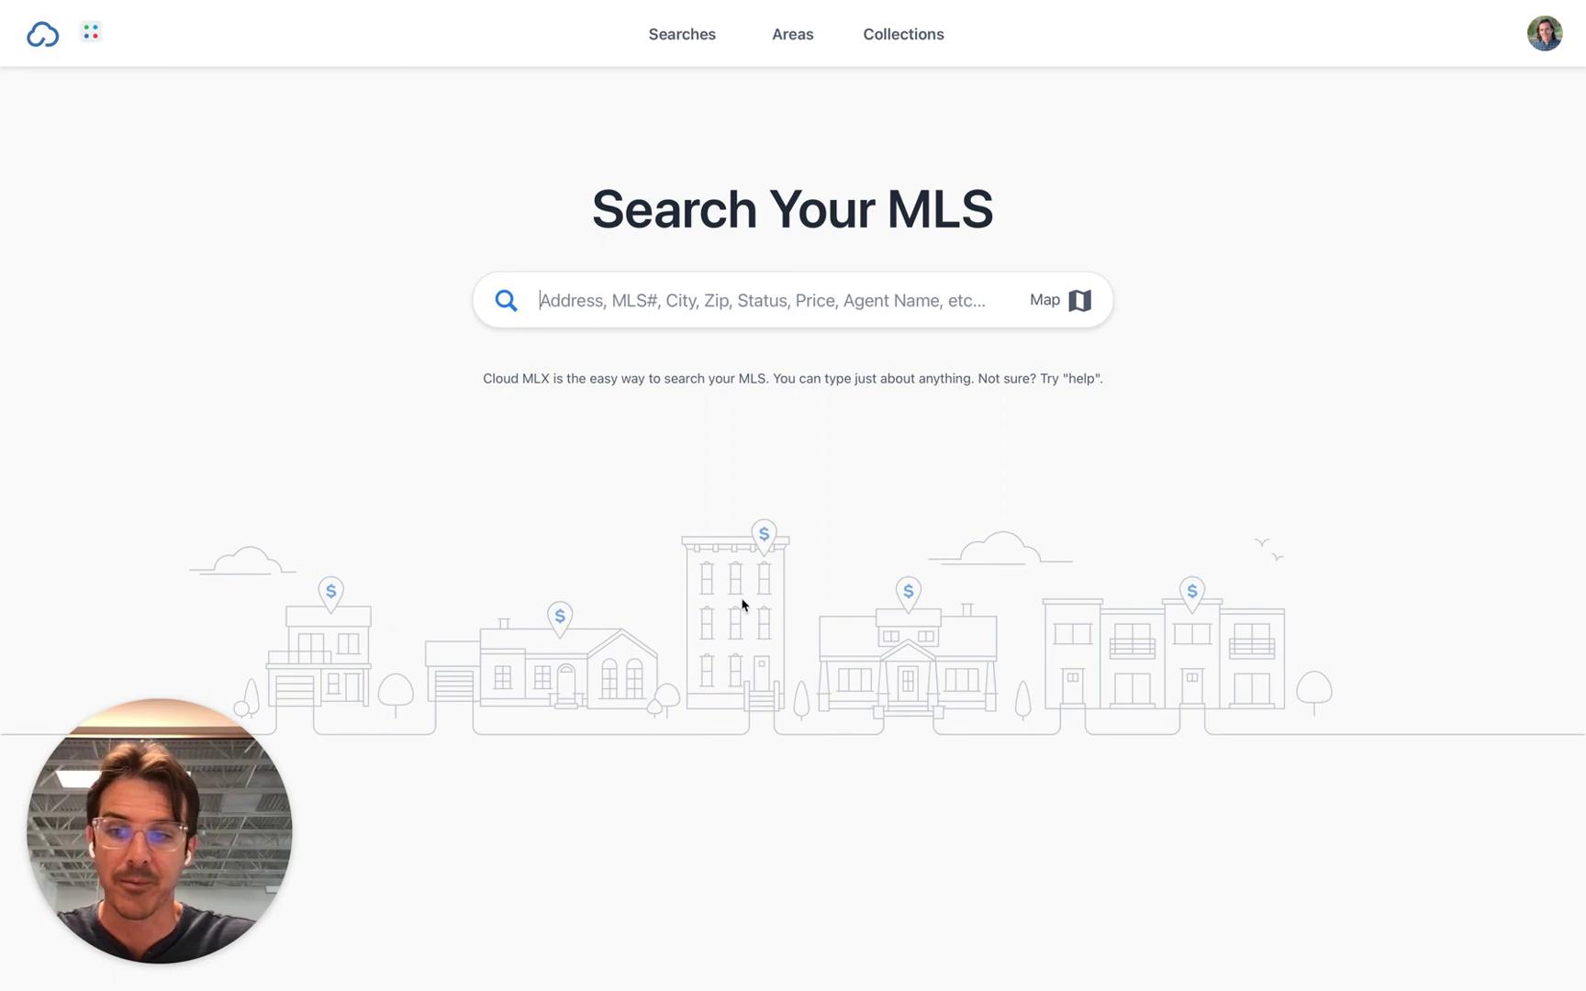